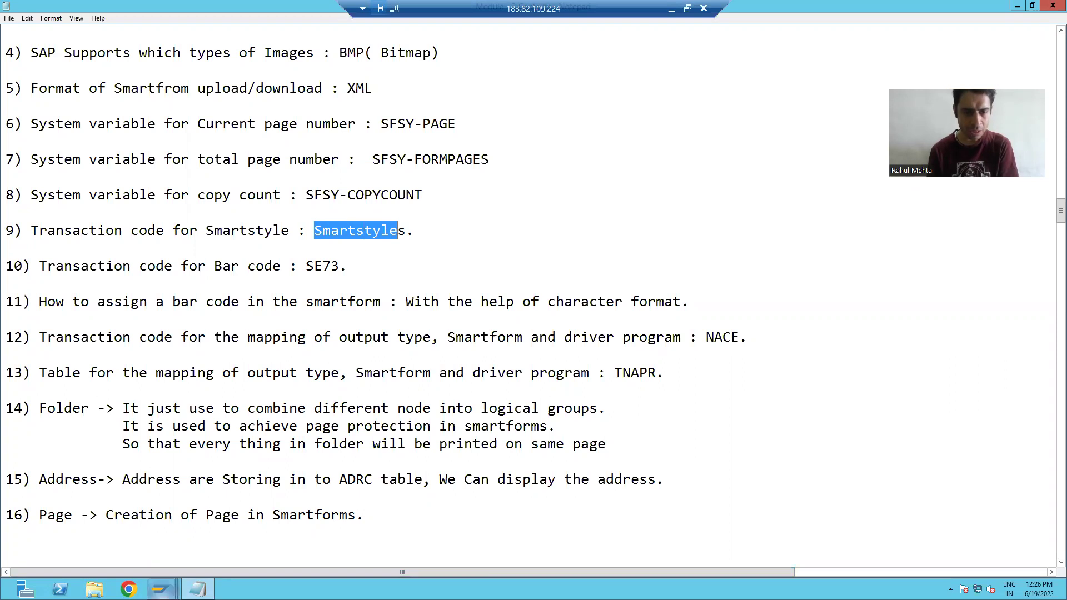
Switch from the Notepad notes to the SAP print preview of the Order Details form.
mouse_move(161, 588)
click(265, 538)
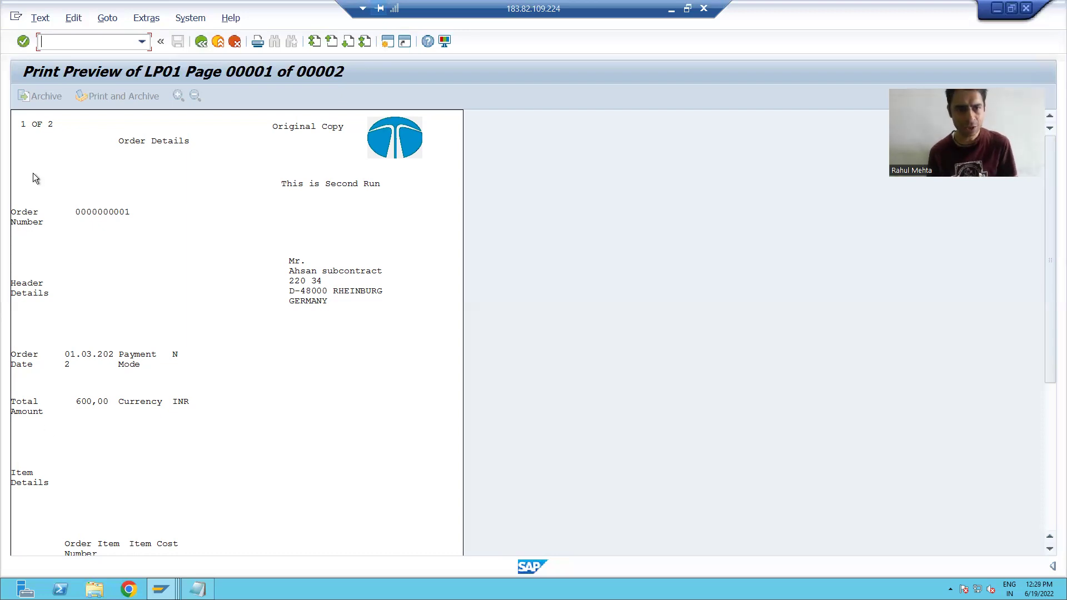
Go through /nsmartforms with the Style option chosen to reach the Smart Styles initial screen.
text(/ns)
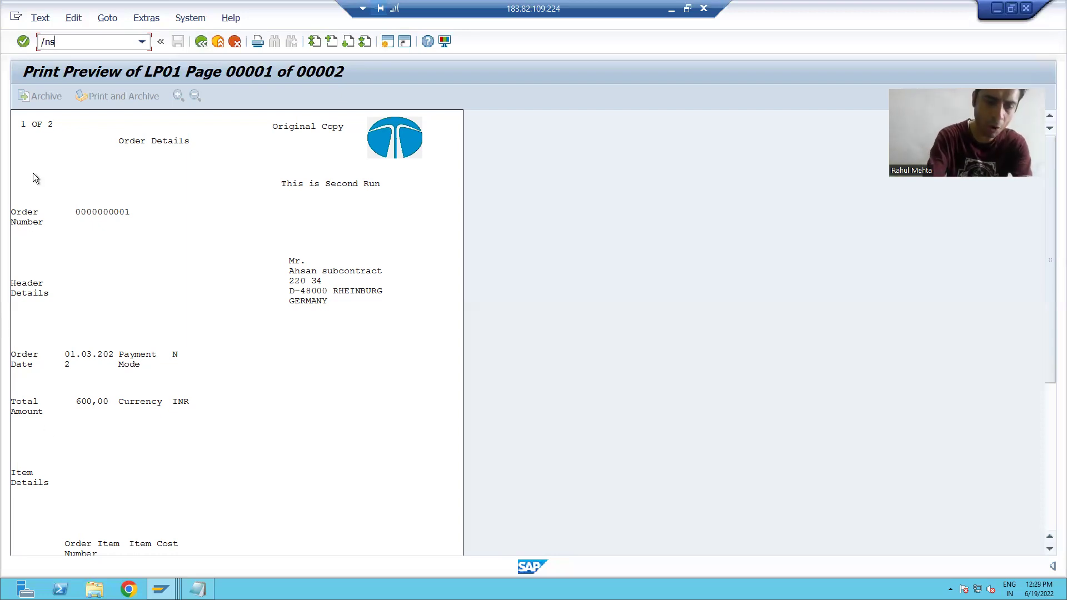
text(martforms)
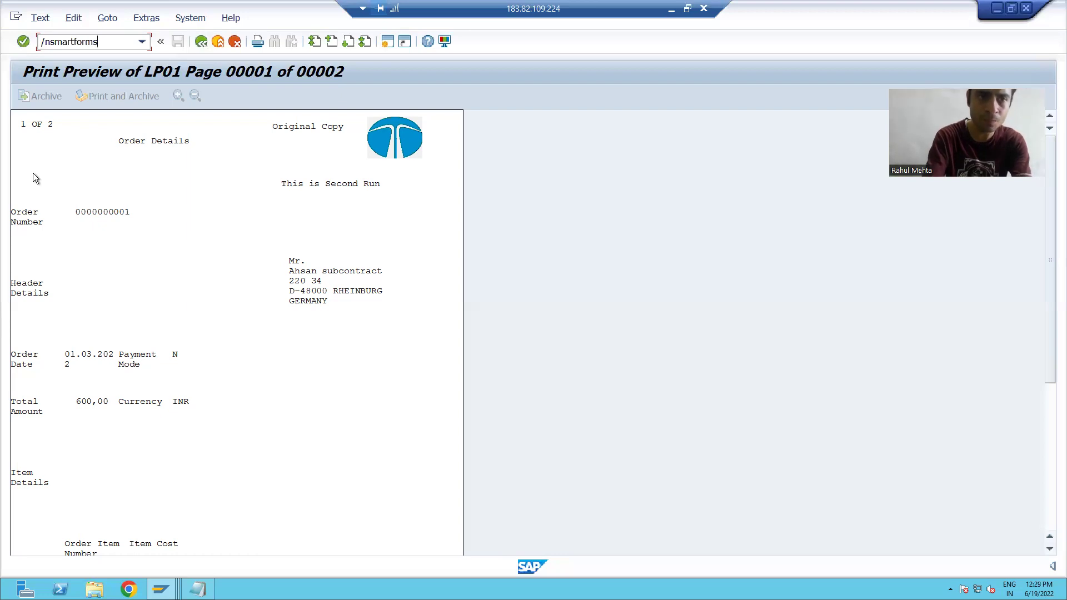
key(Return)
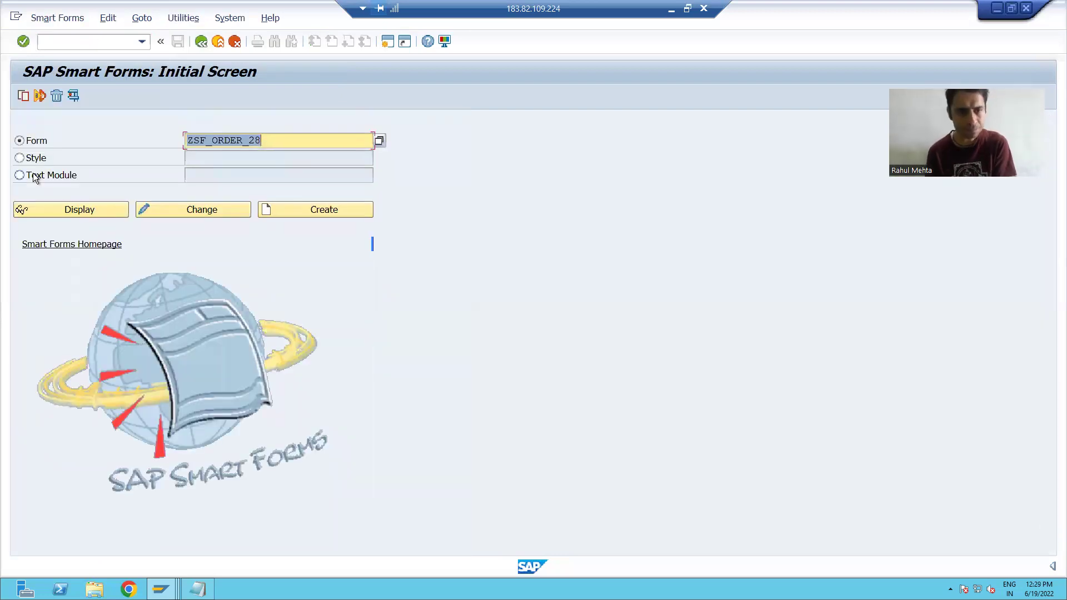
click(31, 158)
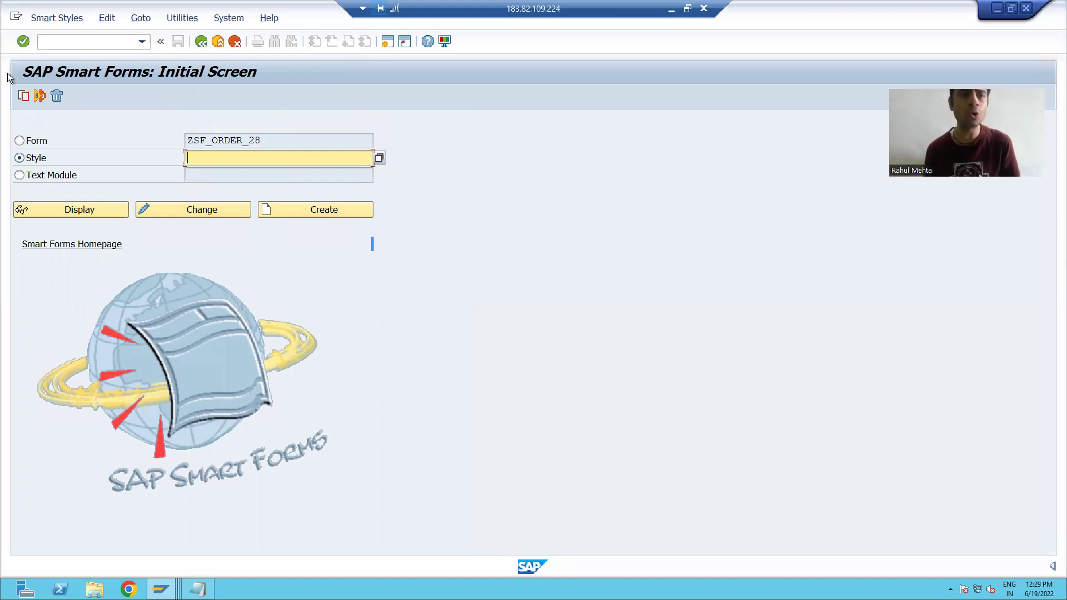
click(88, 40)
text(/)
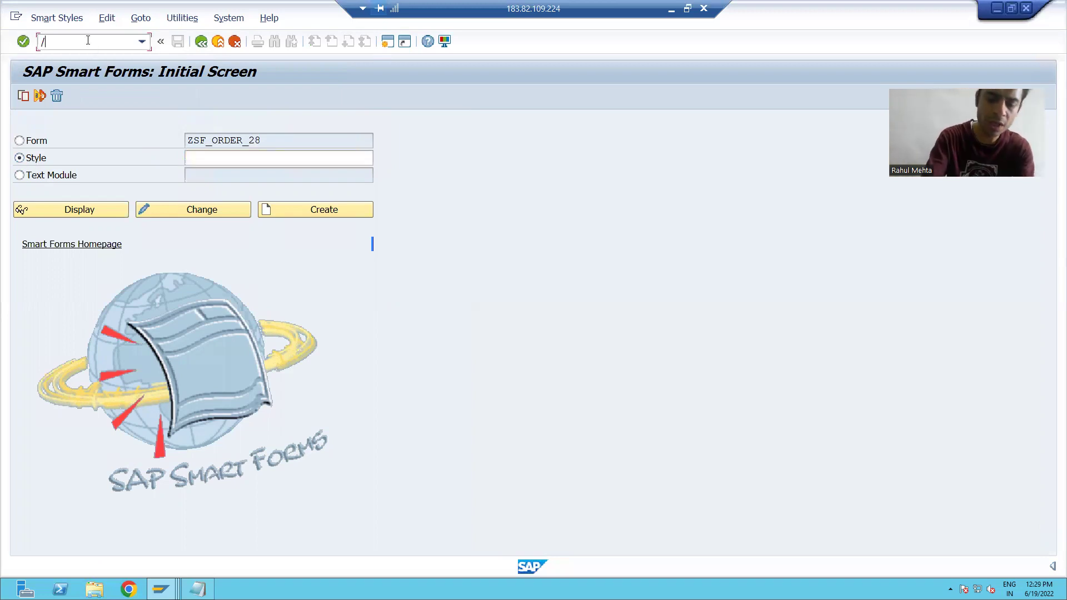
text(nsmartforms)
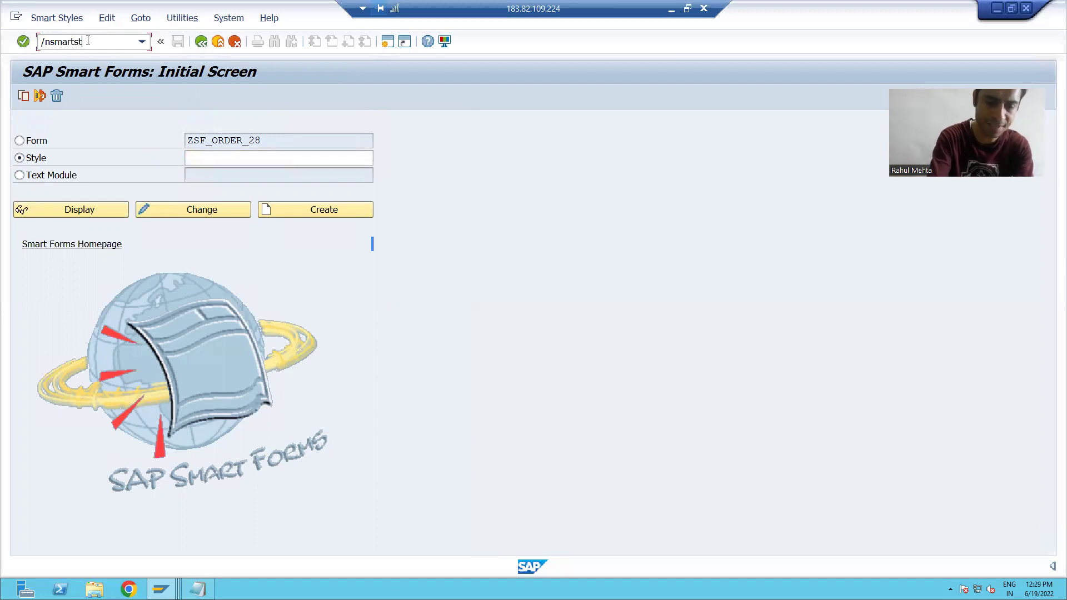
key(Return)
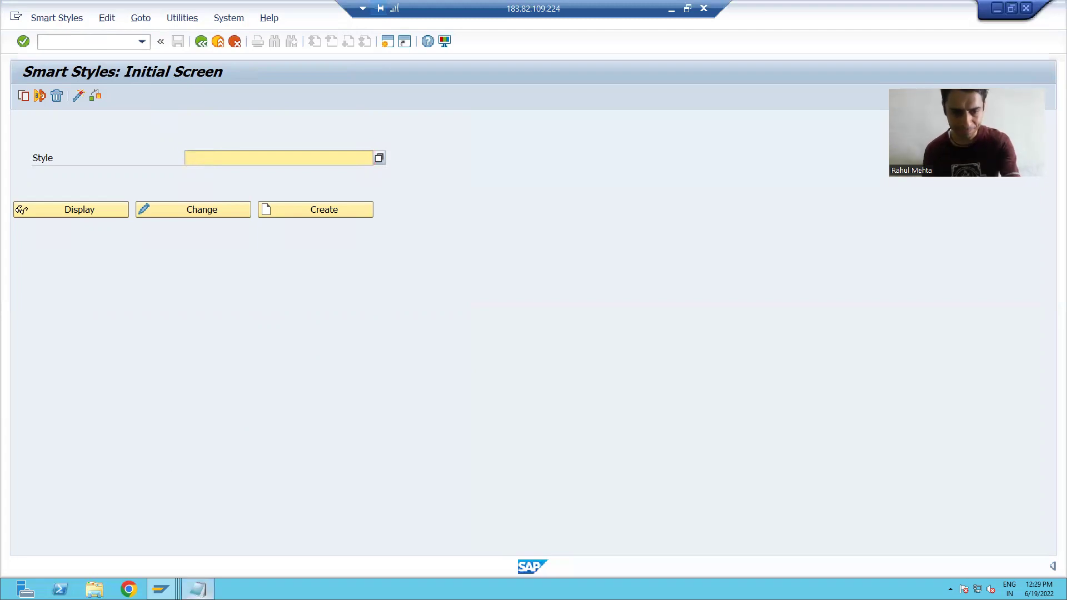
Check the Smartstyles entry in the Notepad notes and return to SAP.
key(alt+Tab)
click(322, 230)
drag(345, 227, 403, 229)
key(alt+Tab)
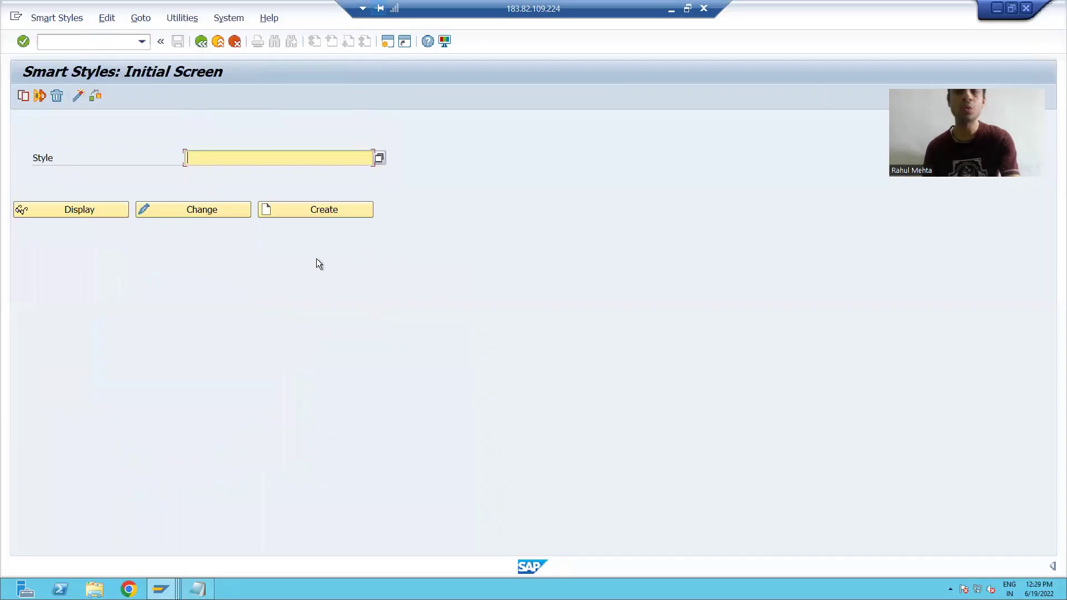
Create a new Smart Style named ZSS_ORDER_28.
text(ZSS_ORDE)
text(R_28)
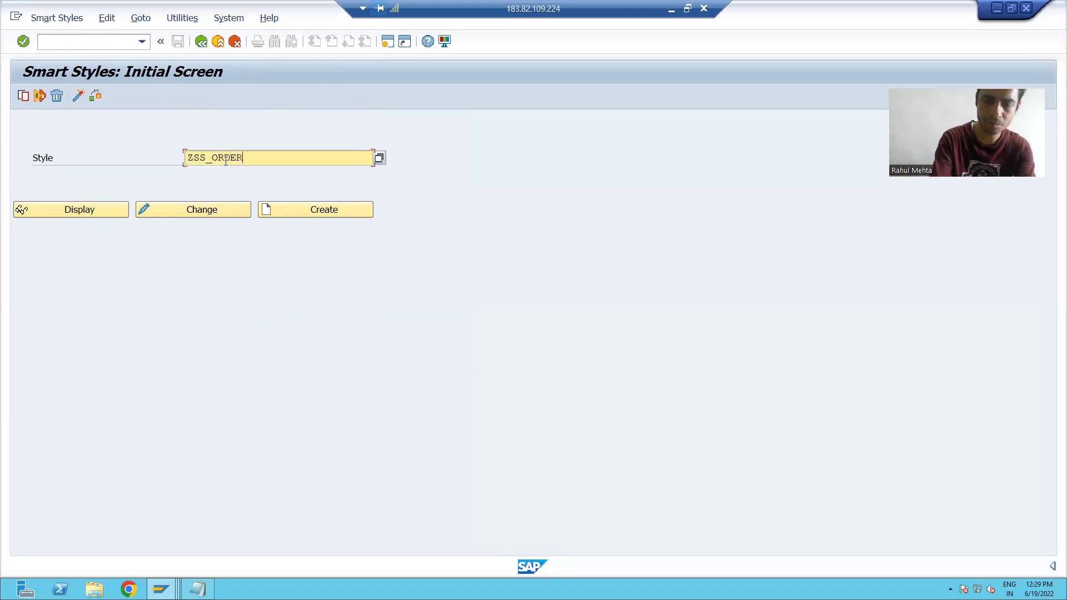
double_click(225, 160)
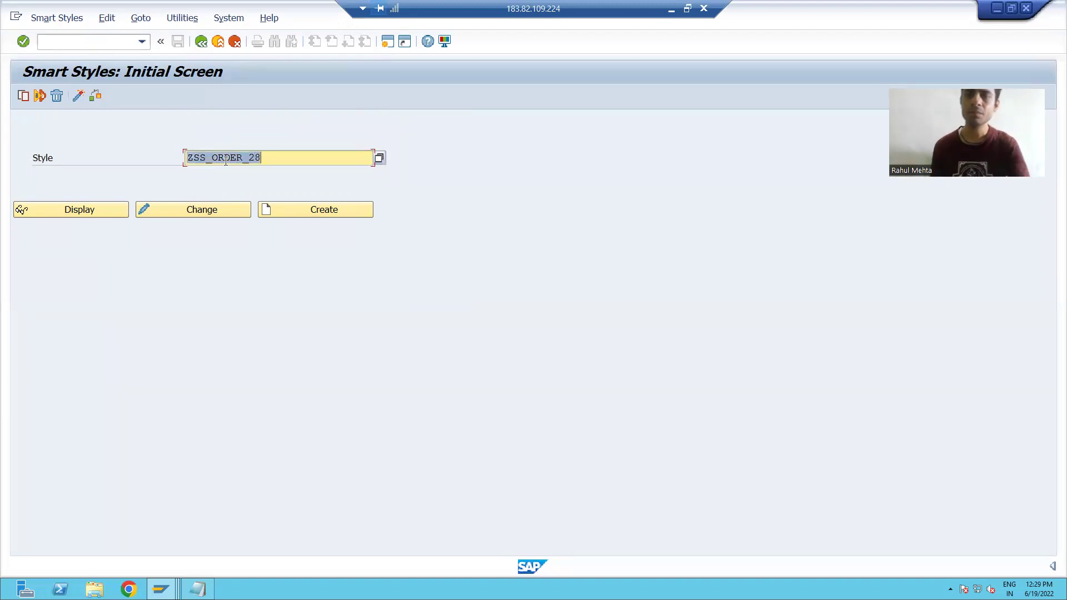
click(289, 214)
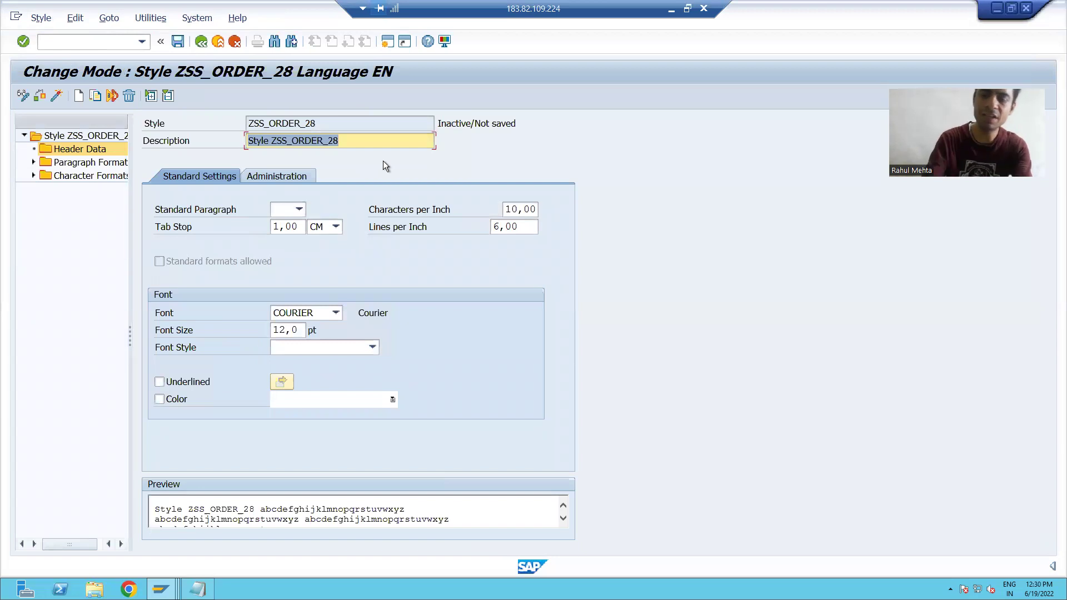
Describe ZSS_ORDER_28 as 'Order Style', expand Paragraph Formats and widen the style tree.
key(BackSpace)
text(Order Styles)
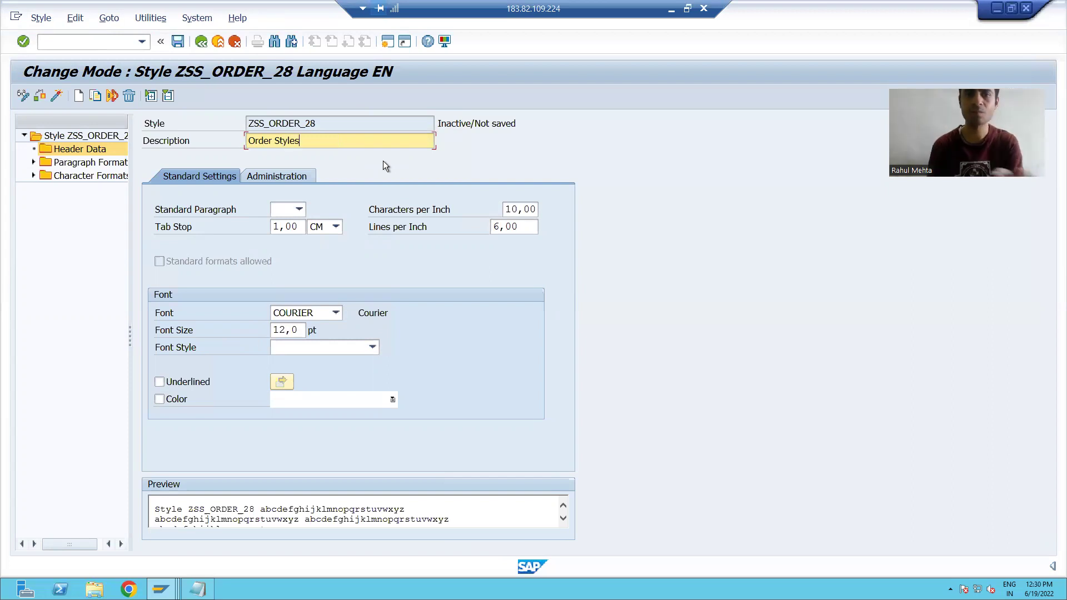
key(BackSpace)
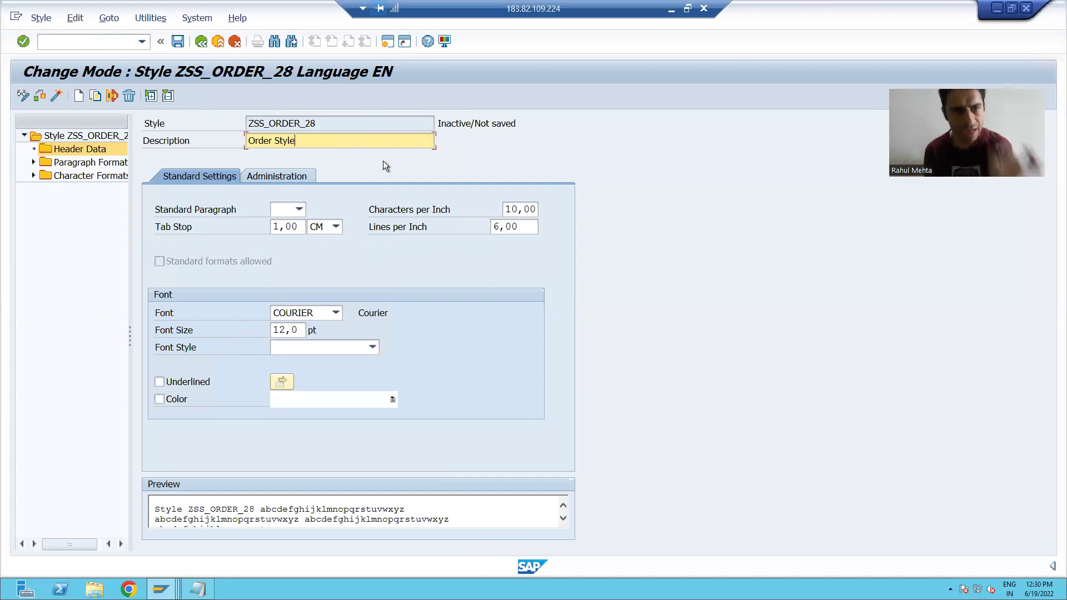
click(34, 162)
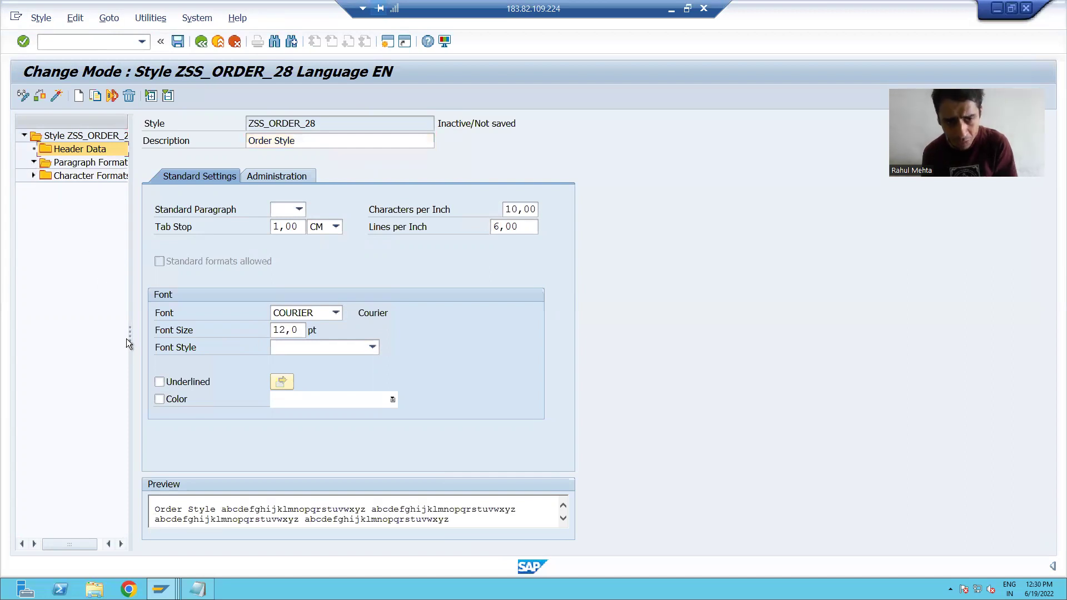
drag(129, 338, 154, 337)
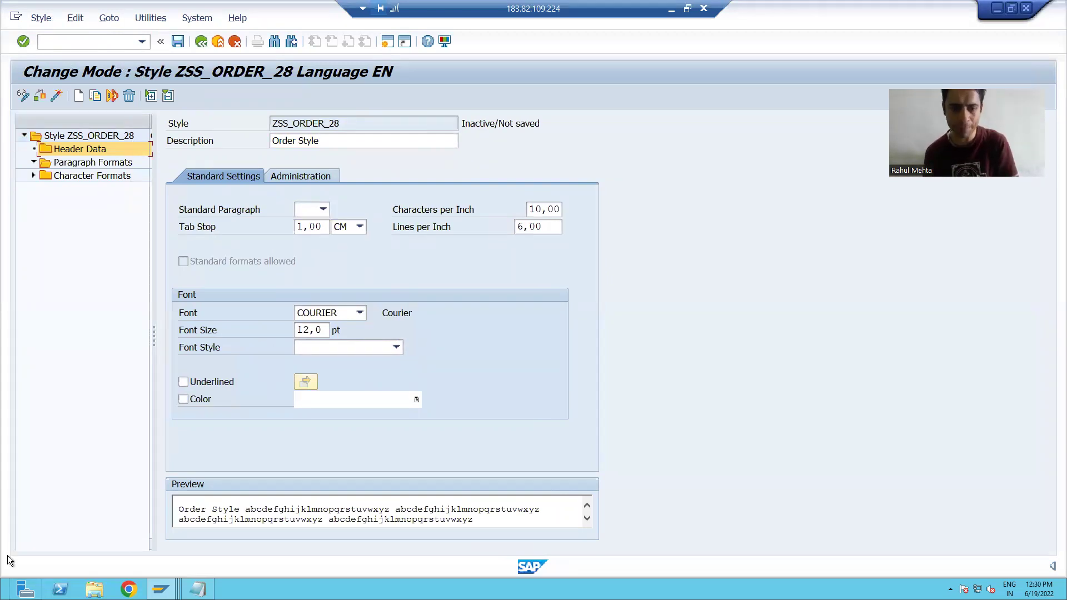
Open Smart Forms in a second session with /osmartforms.
mouse_move(161, 589)
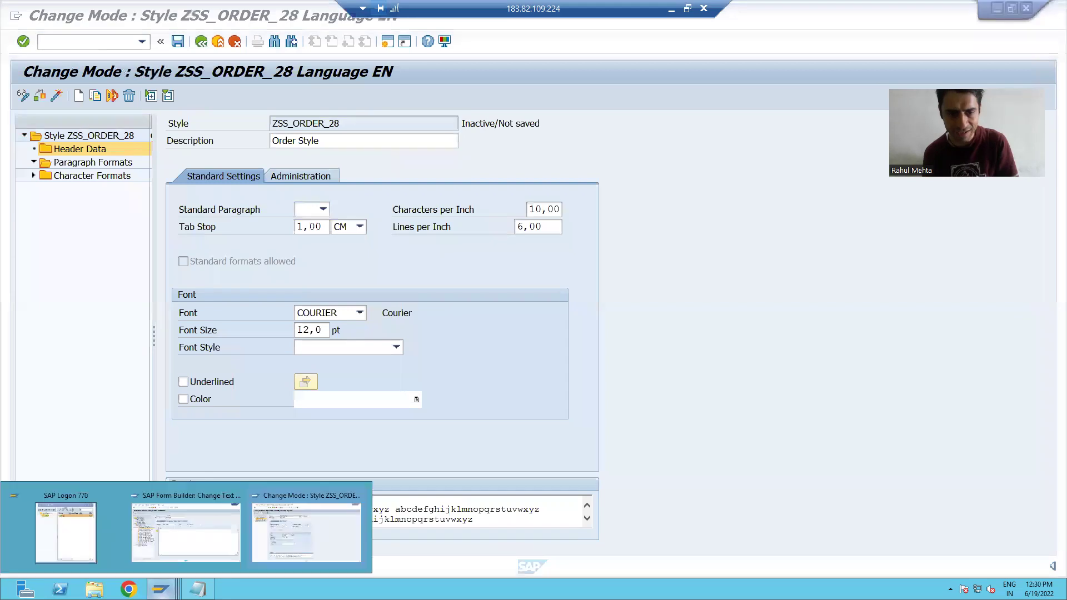
click(185, 548)
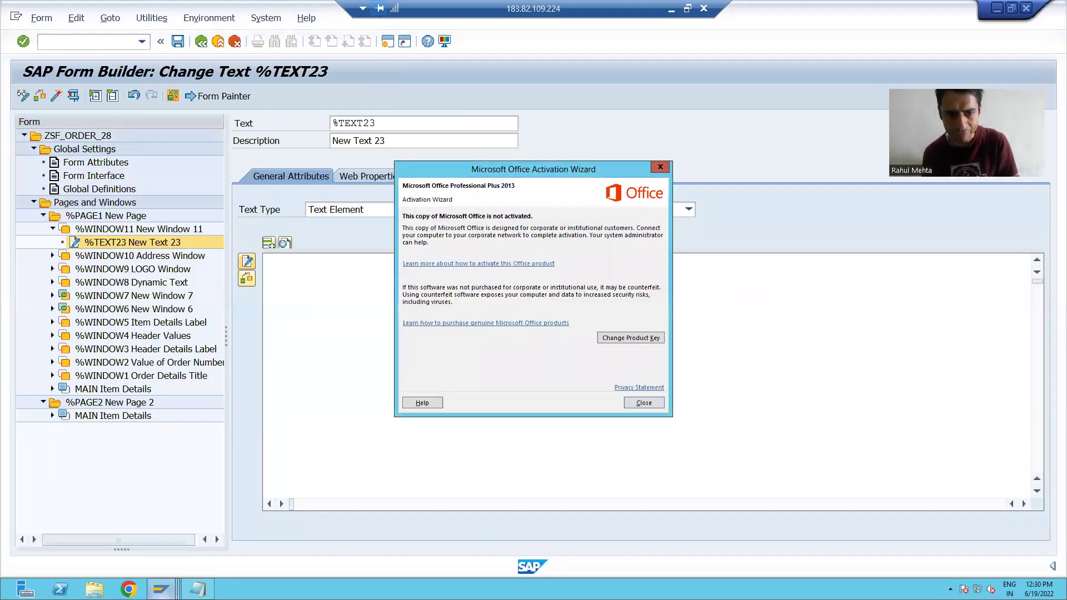
mouse_move(162, 589)
click(296, 541)
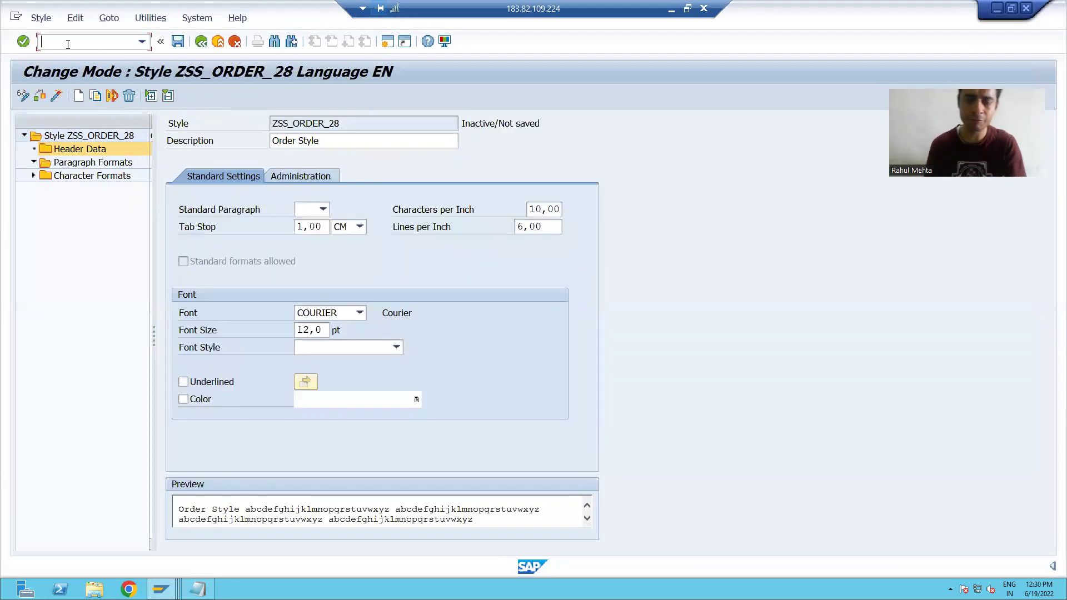
text(/osmart)
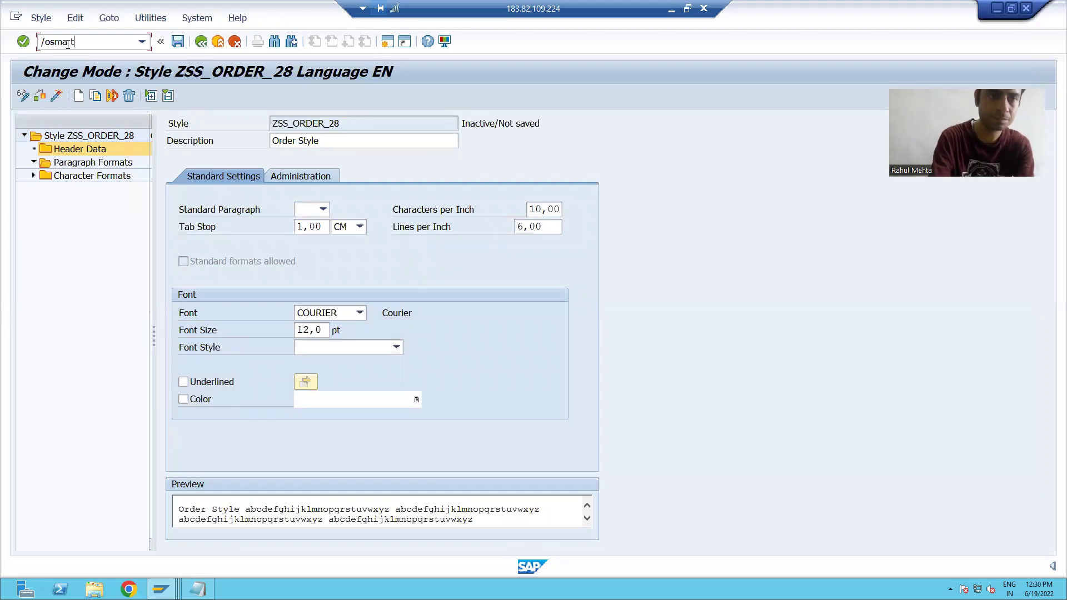
text(forms)
key(BackSpace)
key(BackSpace)
text(ms)
key(Return)
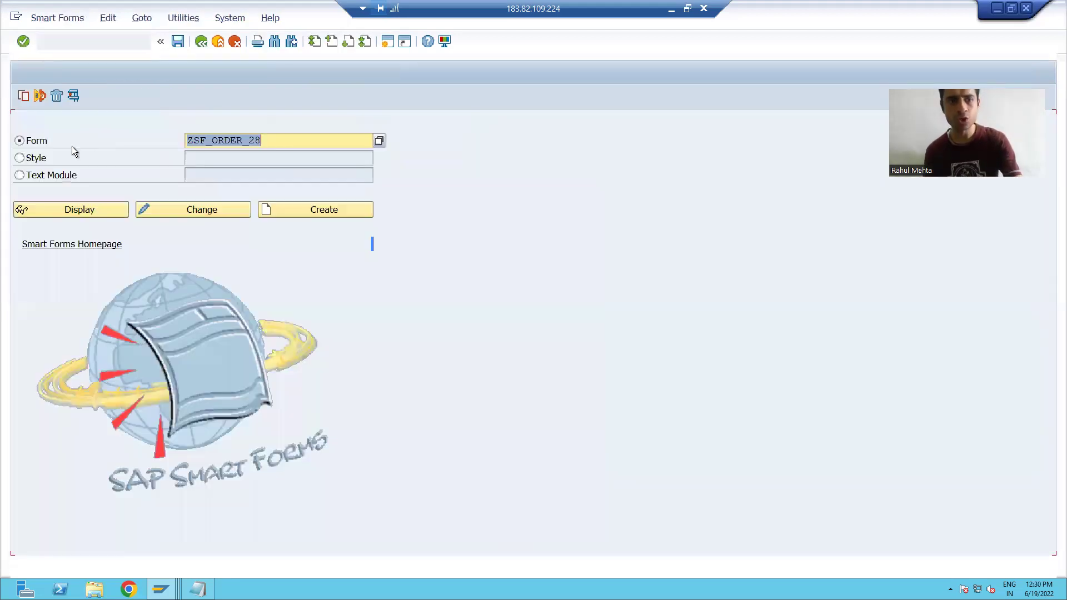
Open form ZSF_ORDER_28 and load the %TEXT23 page-number text in the line editor.
click(202, 205)
click(43, 216)
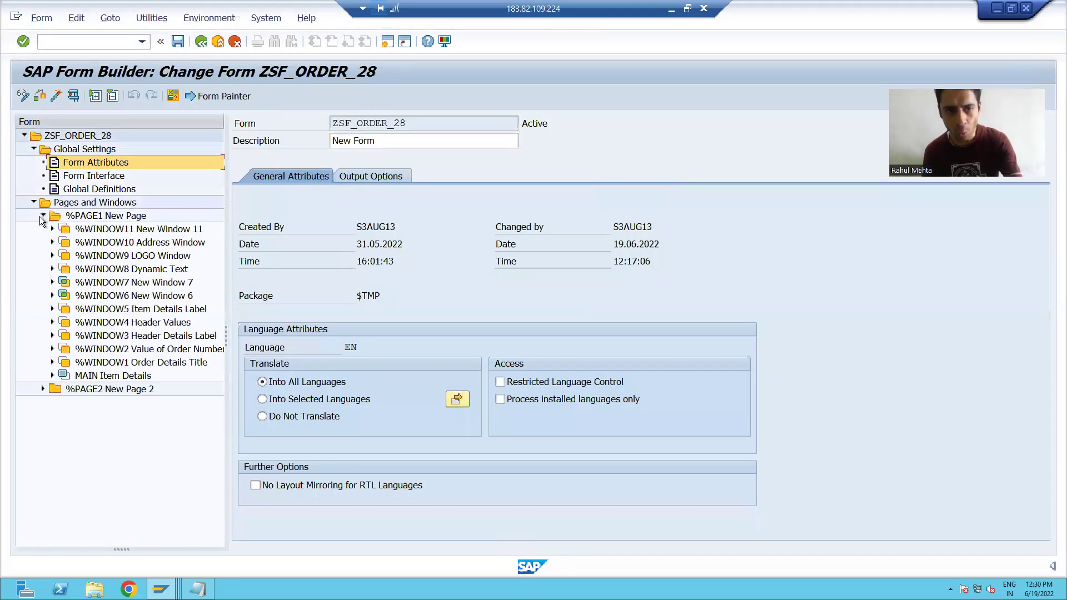
click(53, 228)
click(110, 242)
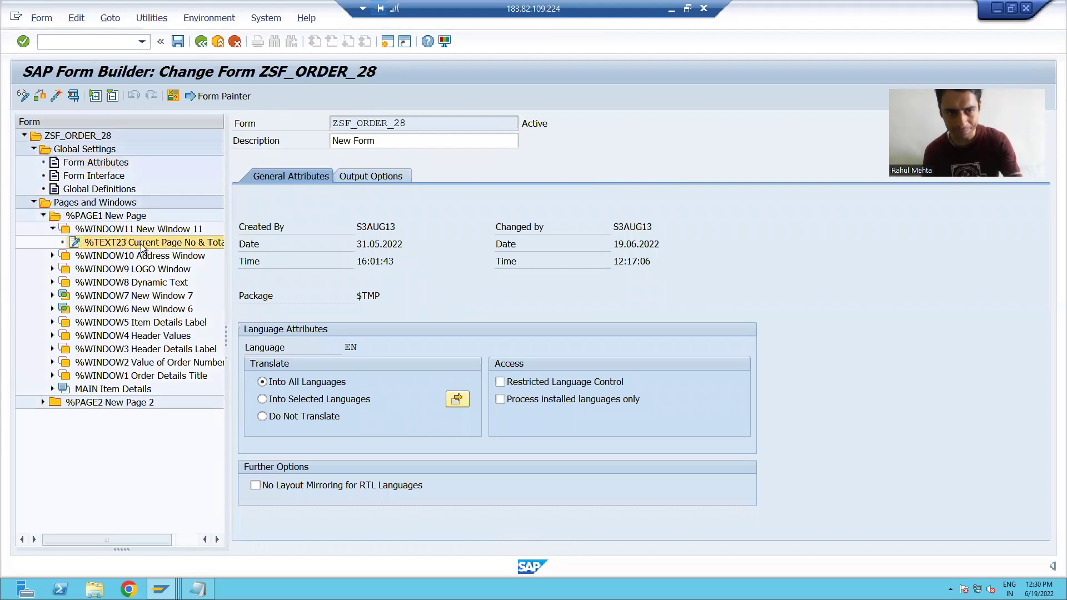
click(247, 262)
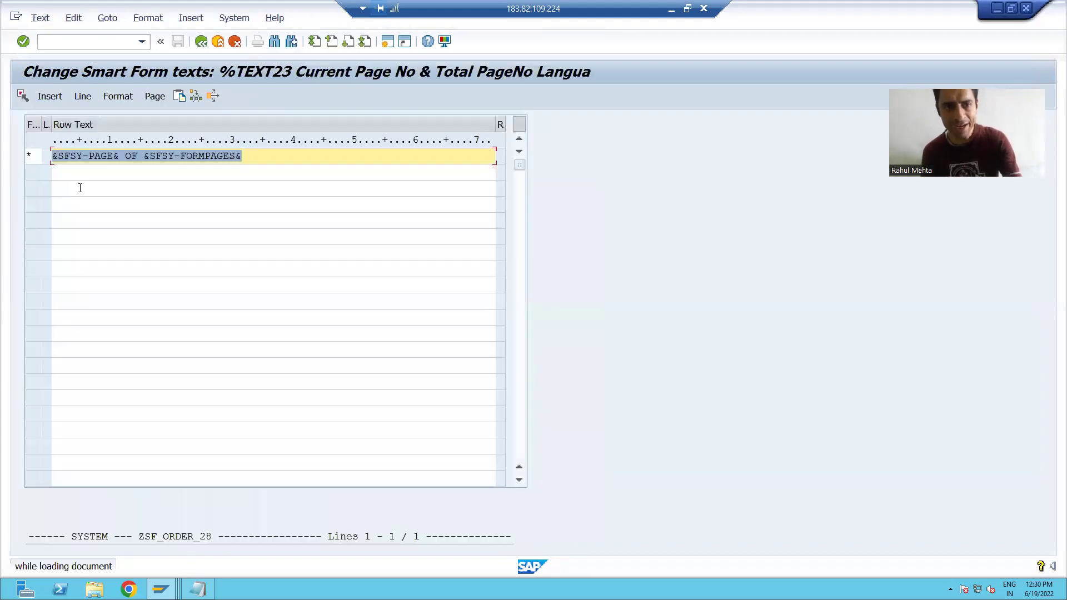
Review the available paragraph formats, keep Default Paragraph, and return to the style session.
click(31, 155)
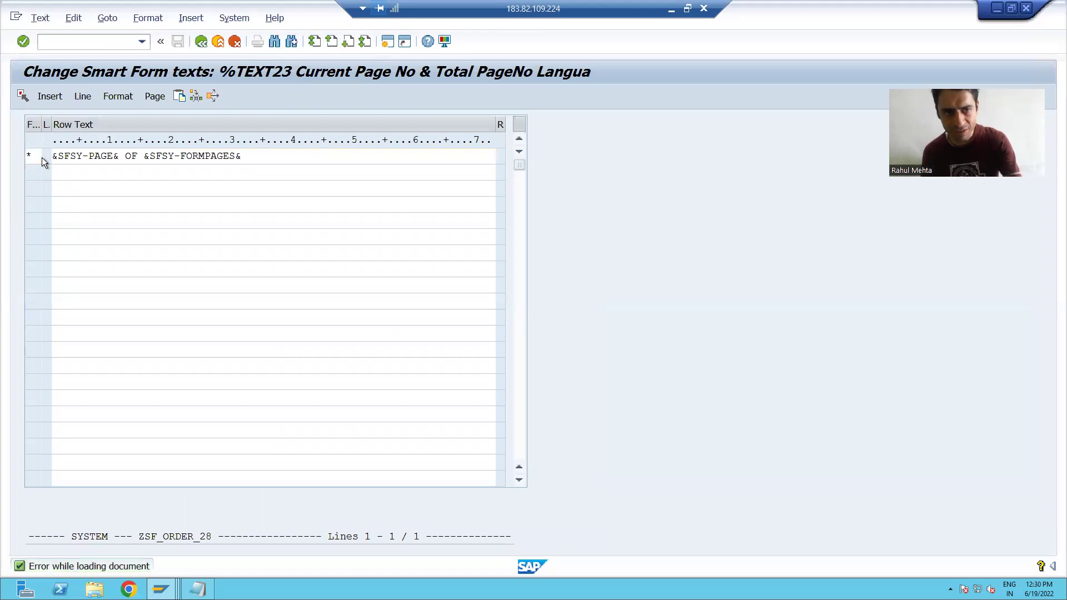
click(42, 158)
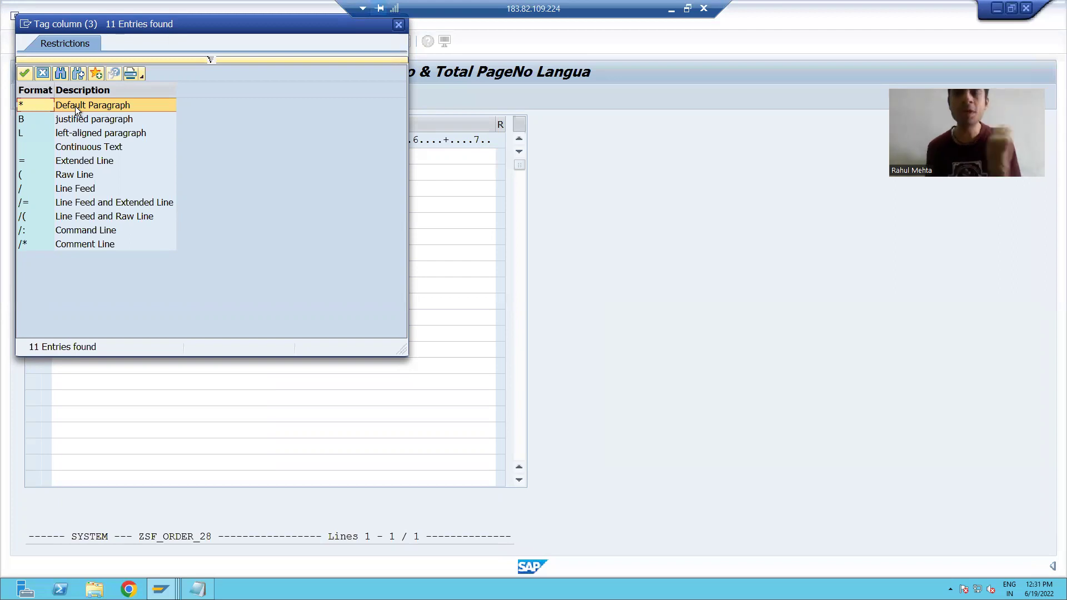
click(400, 26)
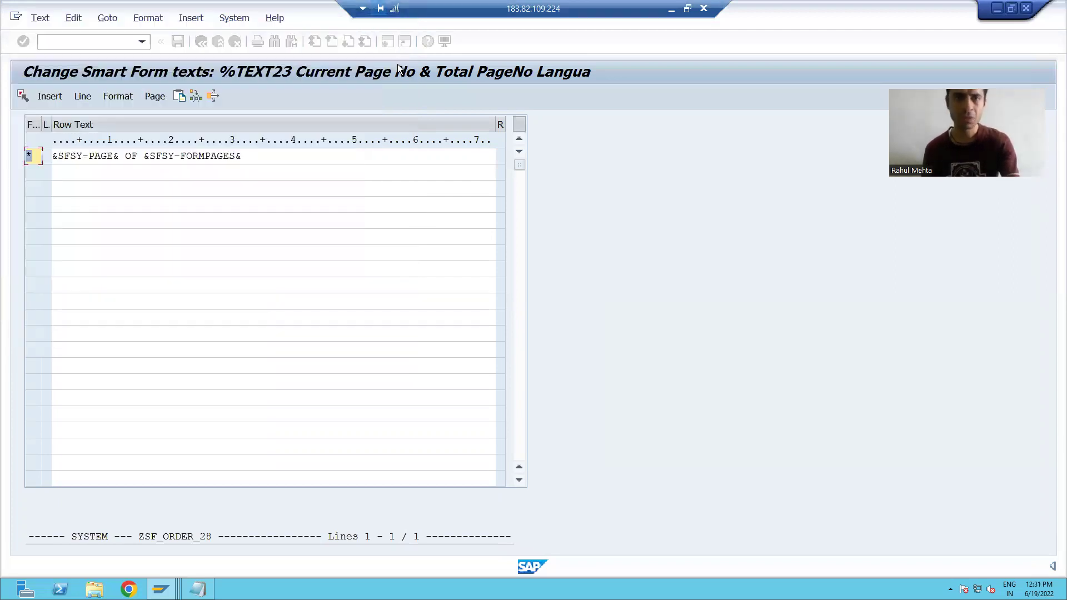
key(alt+Tab)
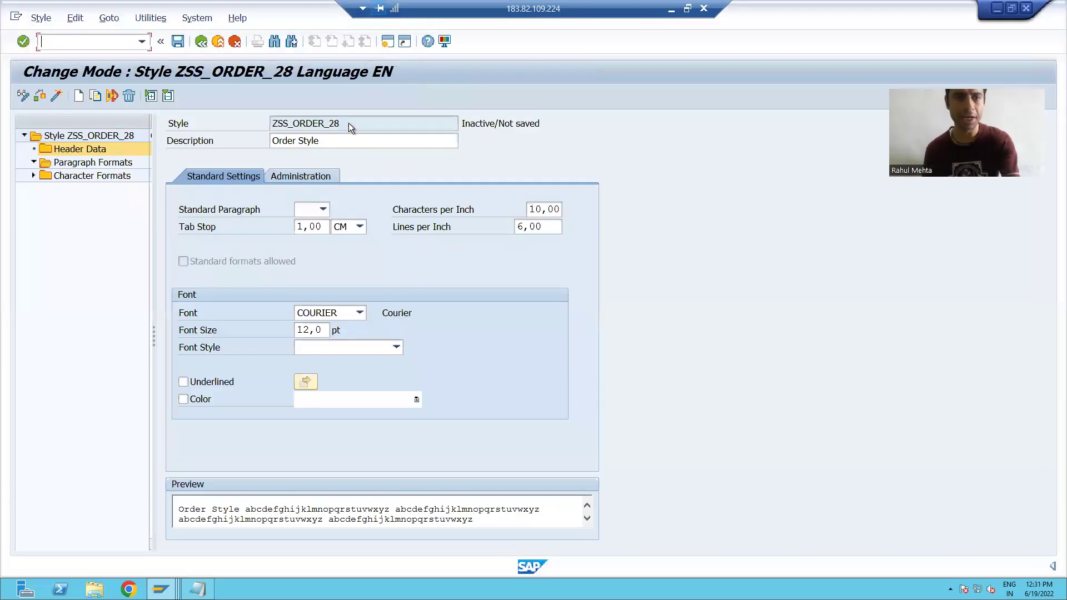
Create a paragraph format node named AF under Paragraph Formats.
right_click(68, 169)
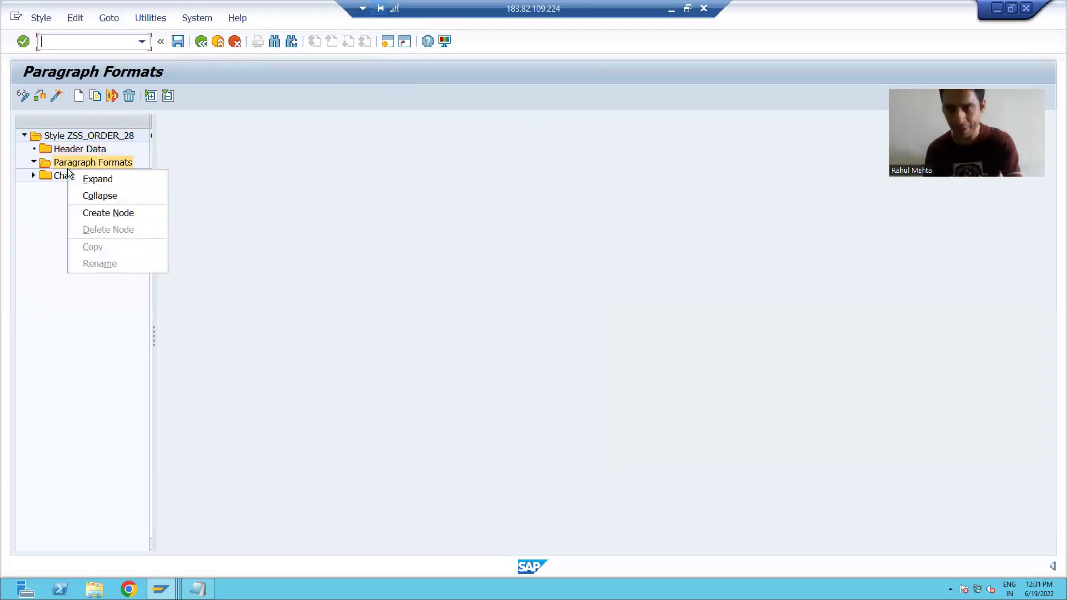
click(108, 212)
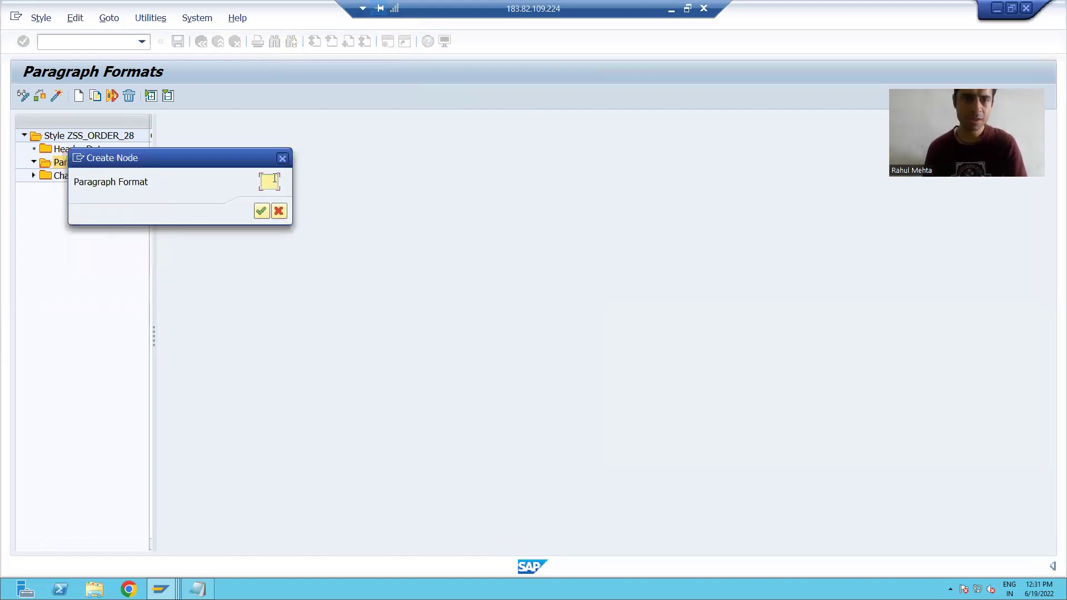
text(AF)
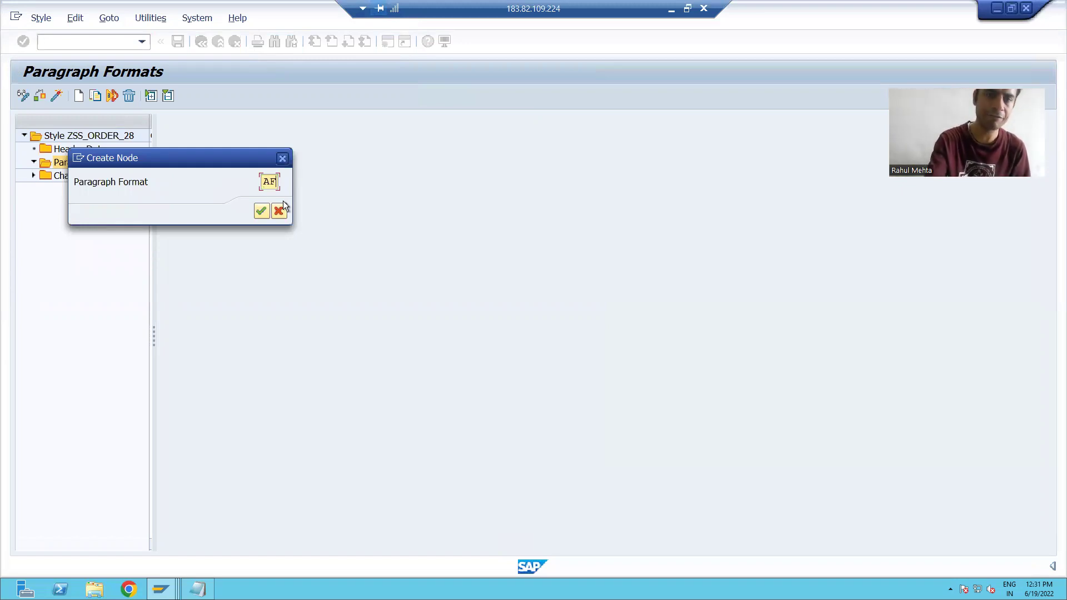
key(Return)
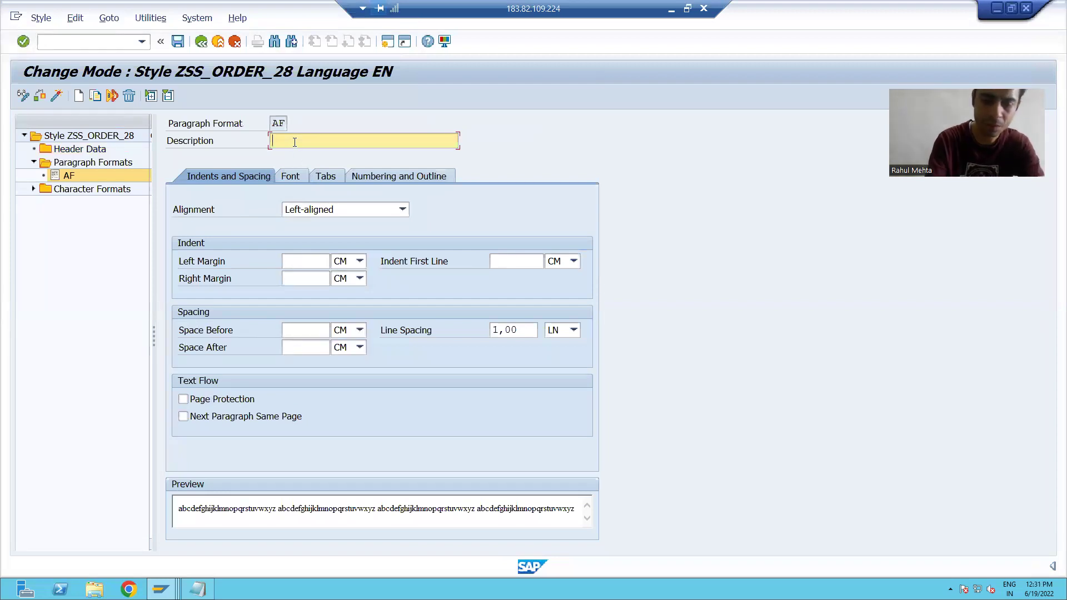
Describe AF as 'Format for Order Number', review its alignment, and show its font settings.
text(Format )
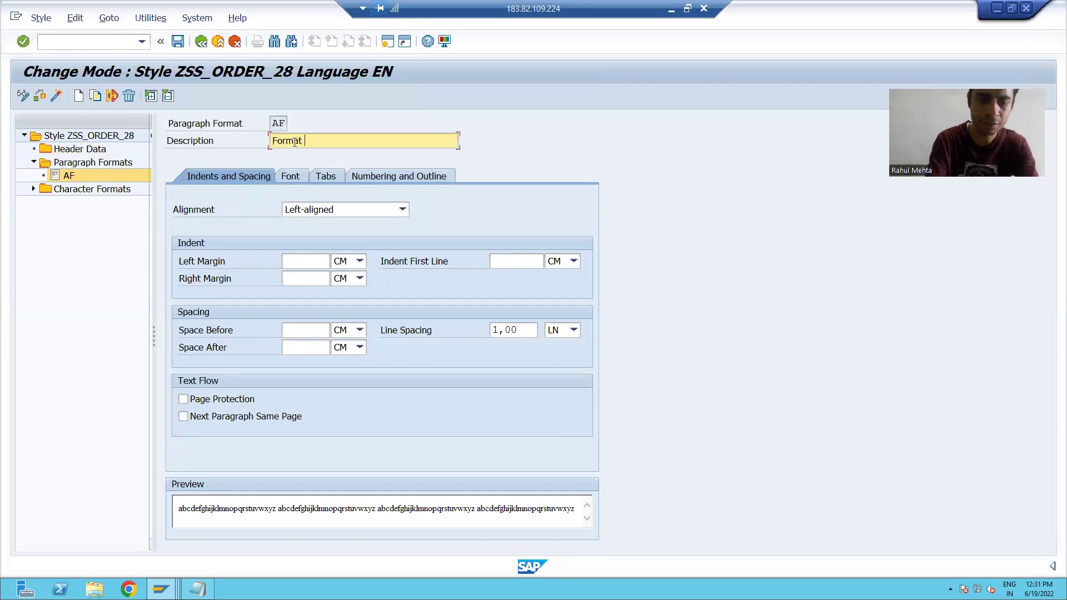
text(for Order )
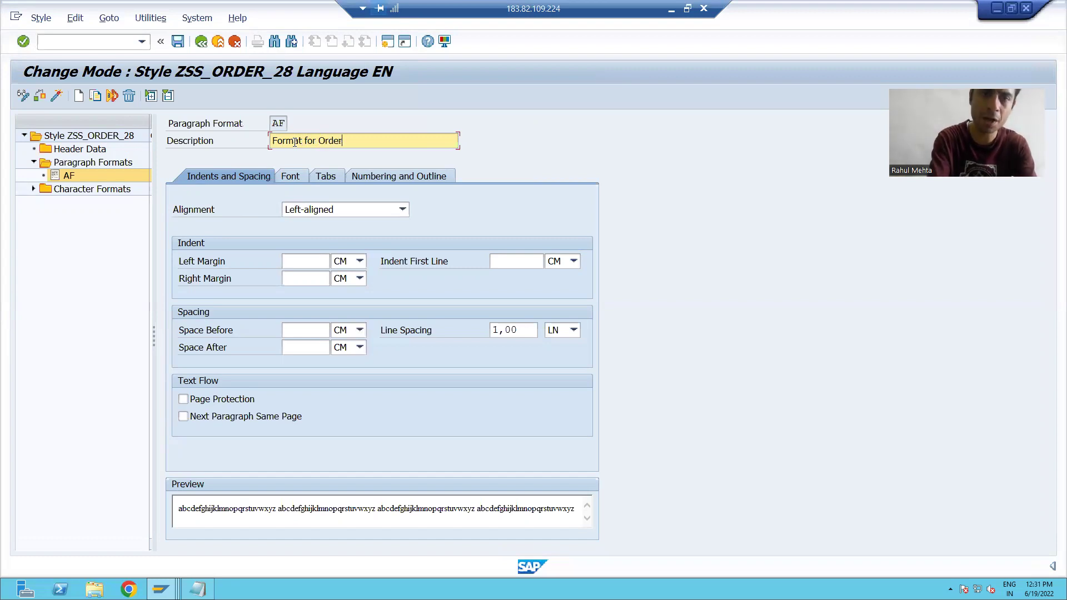
text(Number)
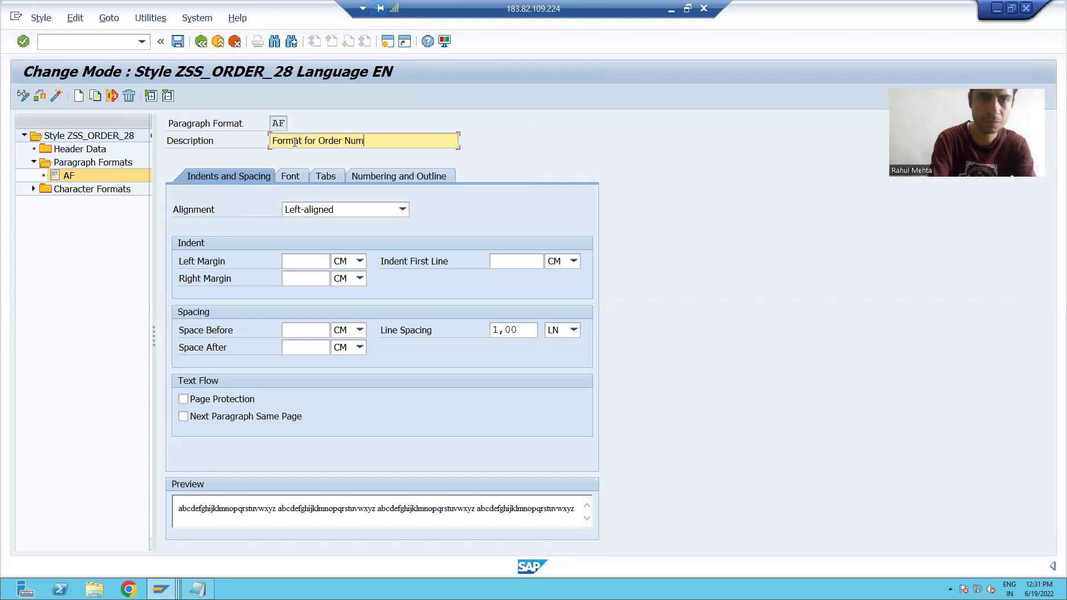
click(332, 212)
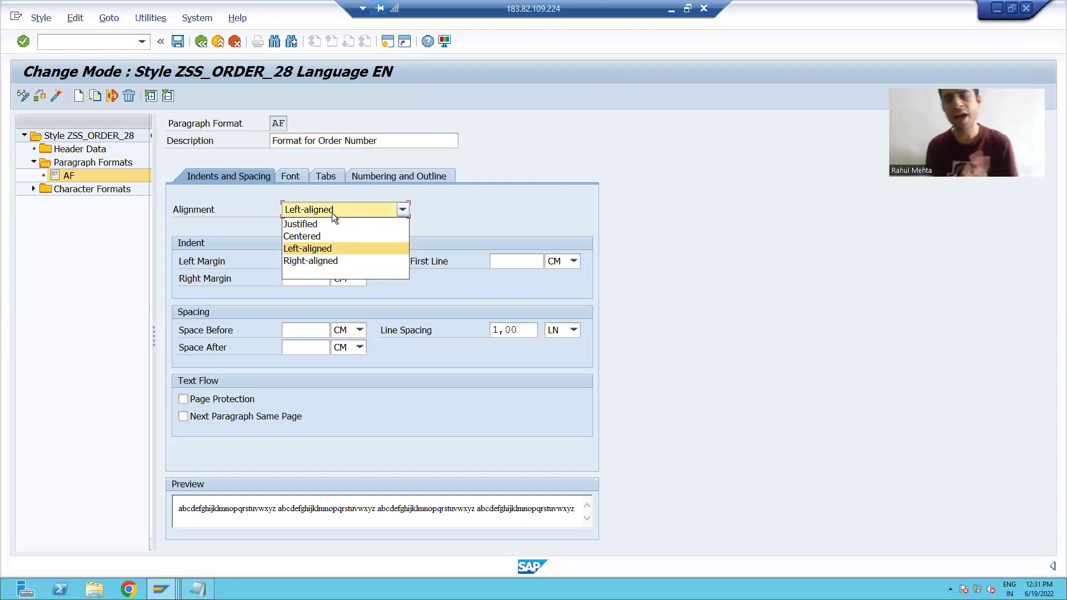
click(296, 176)
click(296, 177)
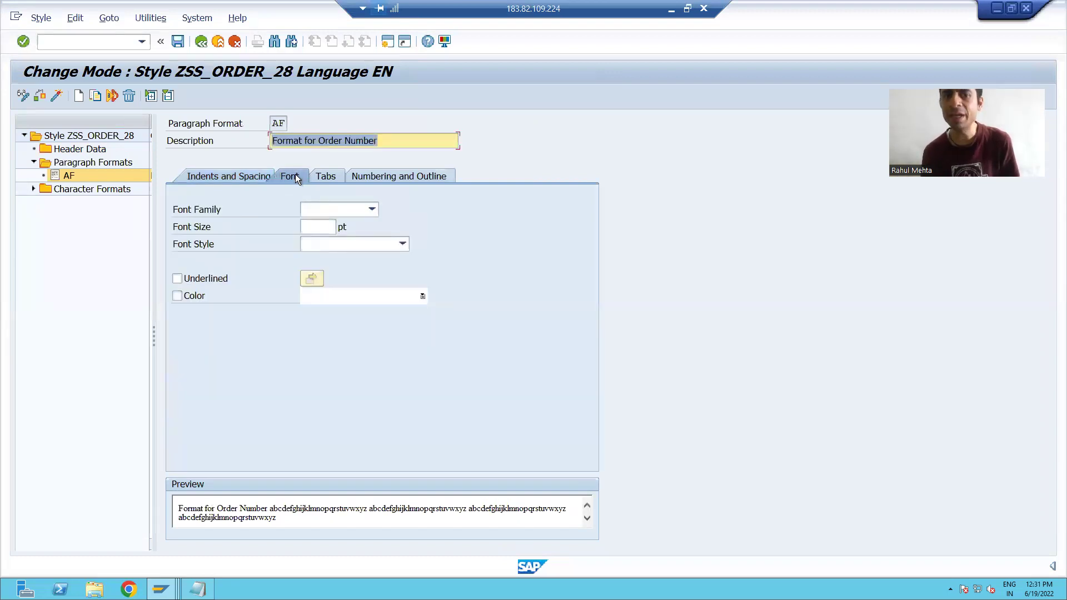
Give AF font TIMES, size 10 pt, Bold style, leaving the colour unchanged.
click(318, 225)
text(10)
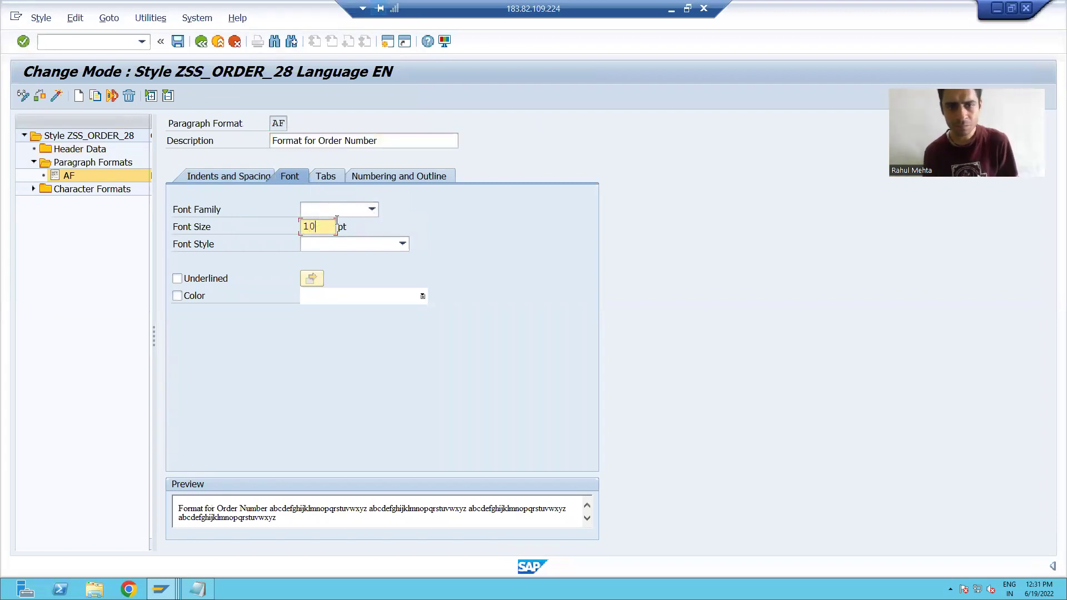
click(369, 210)
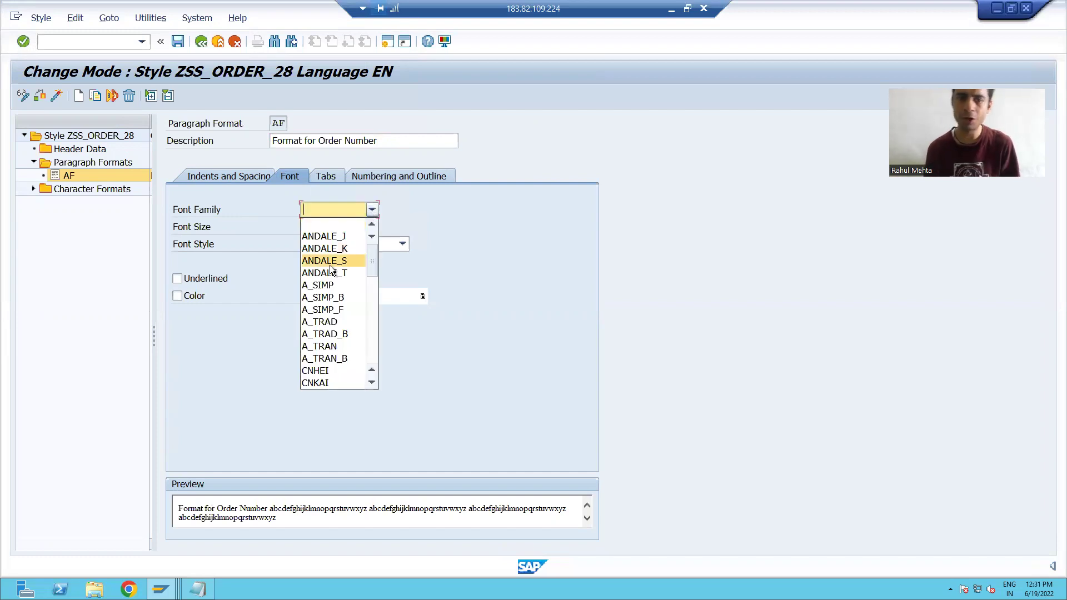
text(ti)
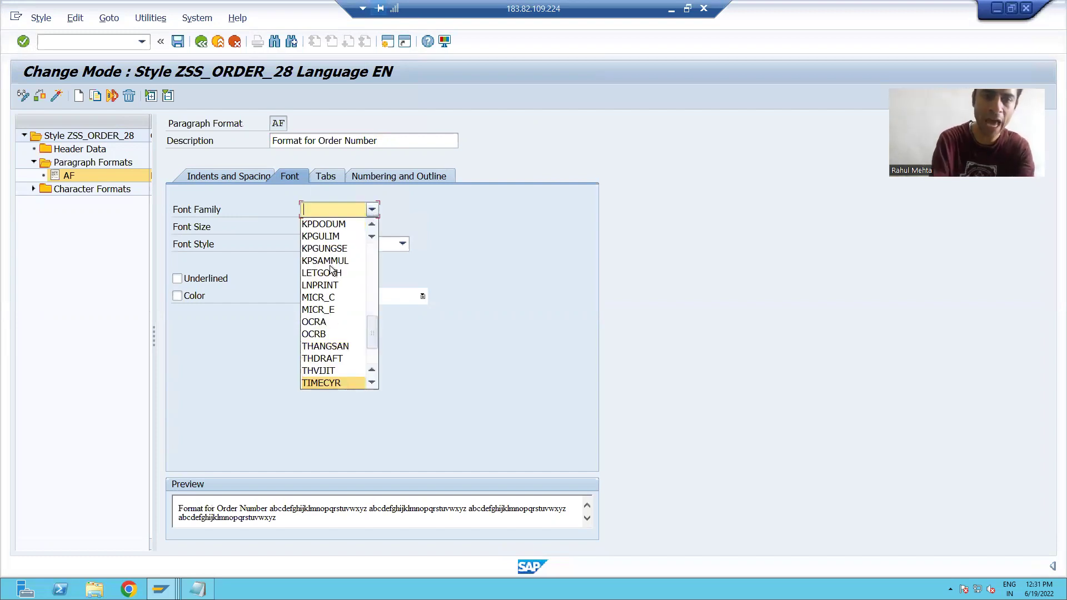
key(Down)
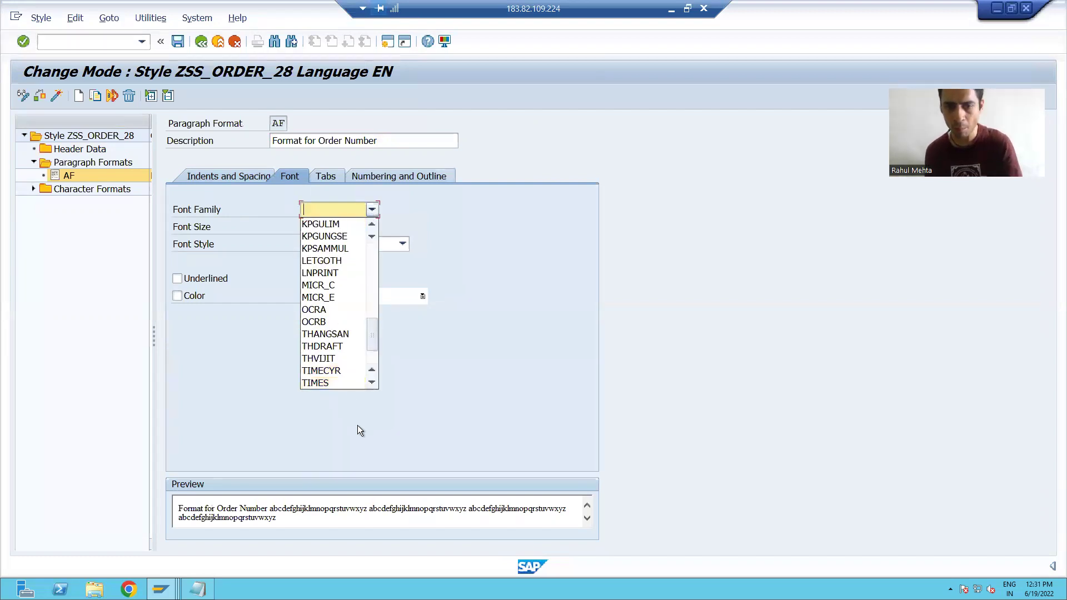
click(325, 384)
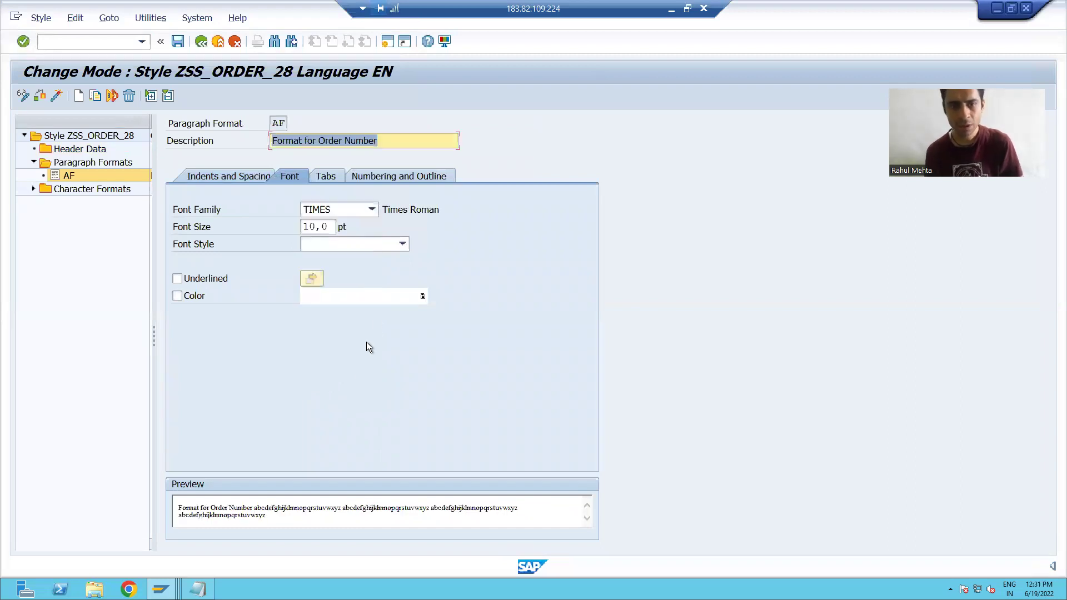
click(397, 245)
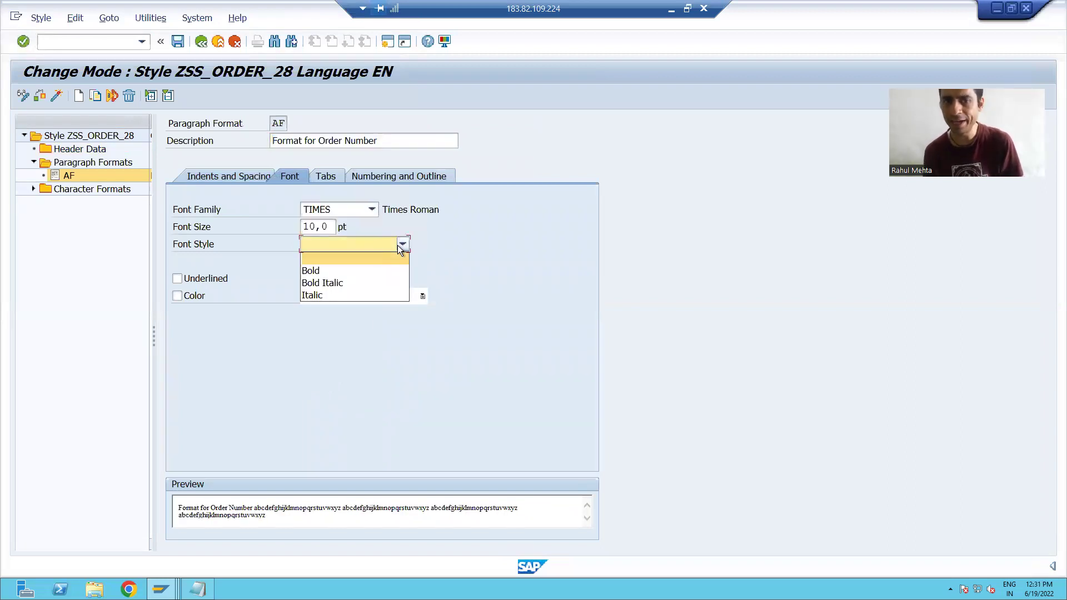
click(335, 271)
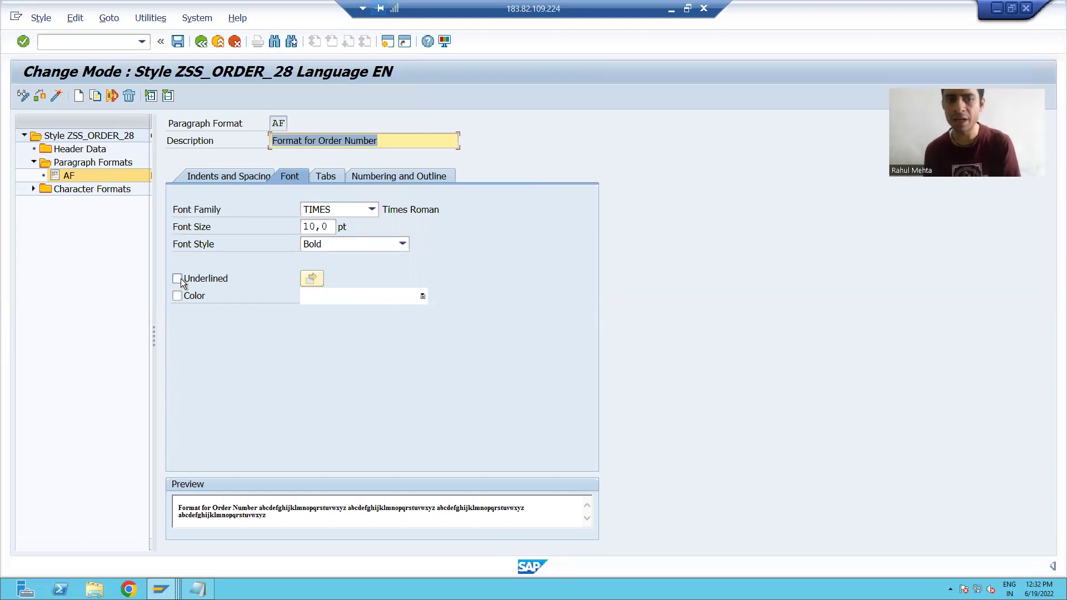
click(422, 299)
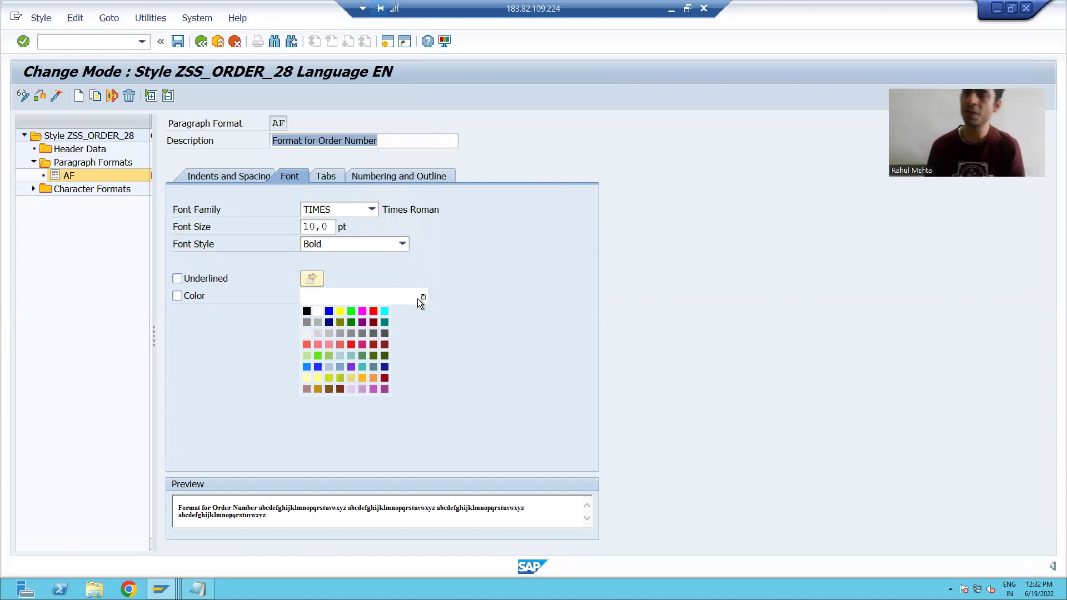
click(495, 375)
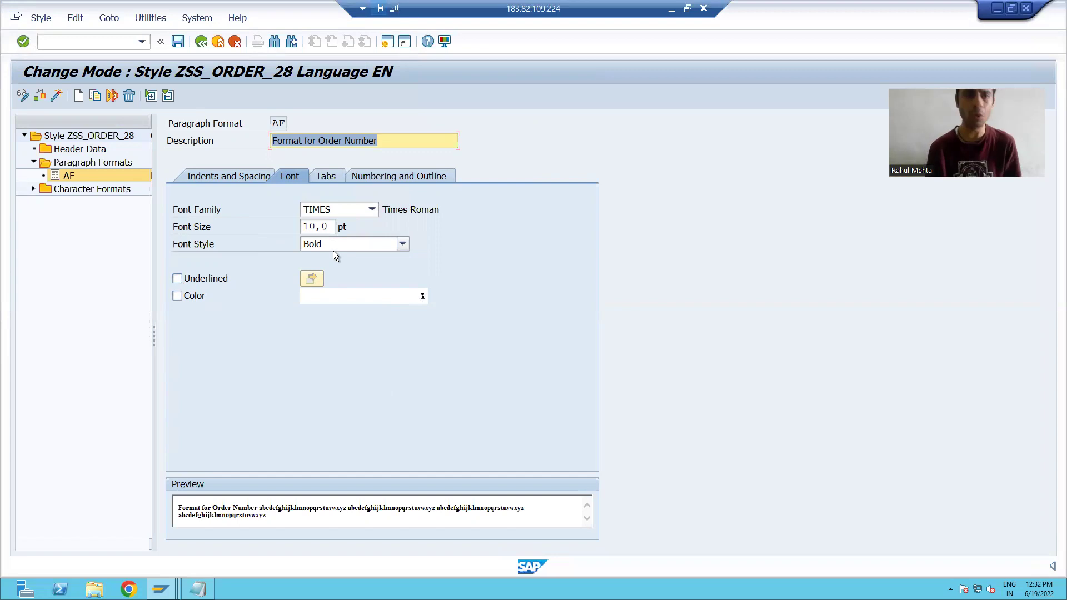
Create a second paragraph format node named HF.
right_click(70, 165)
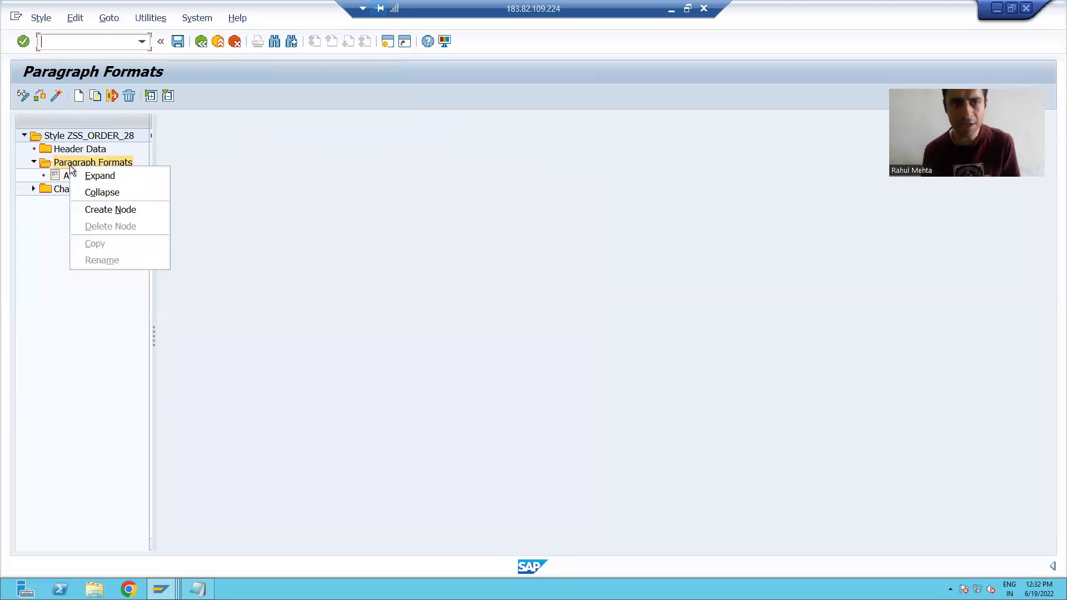
click(105, 208)
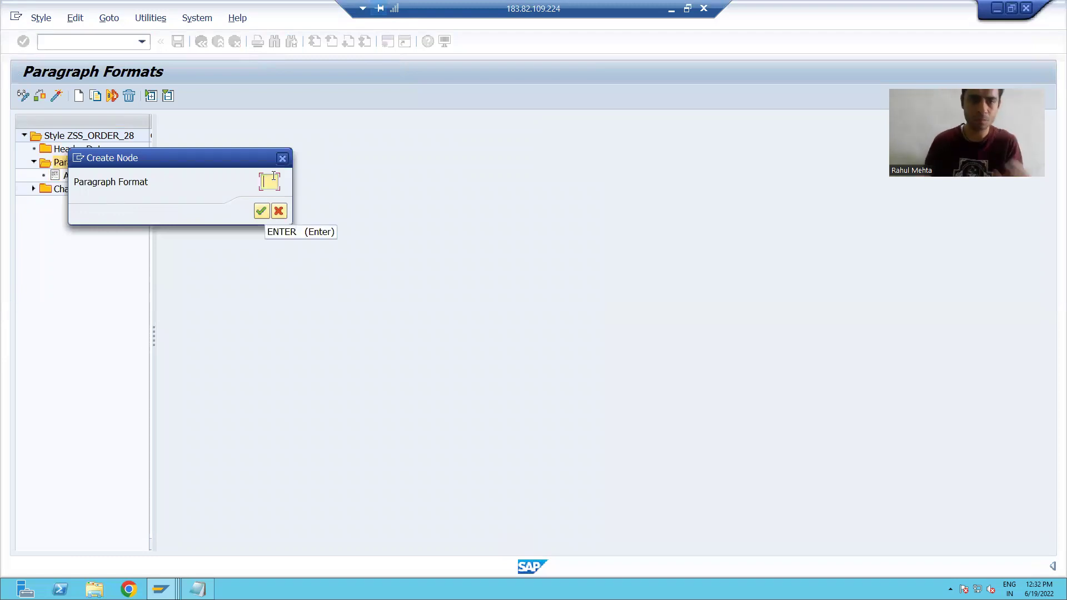
text(HF)
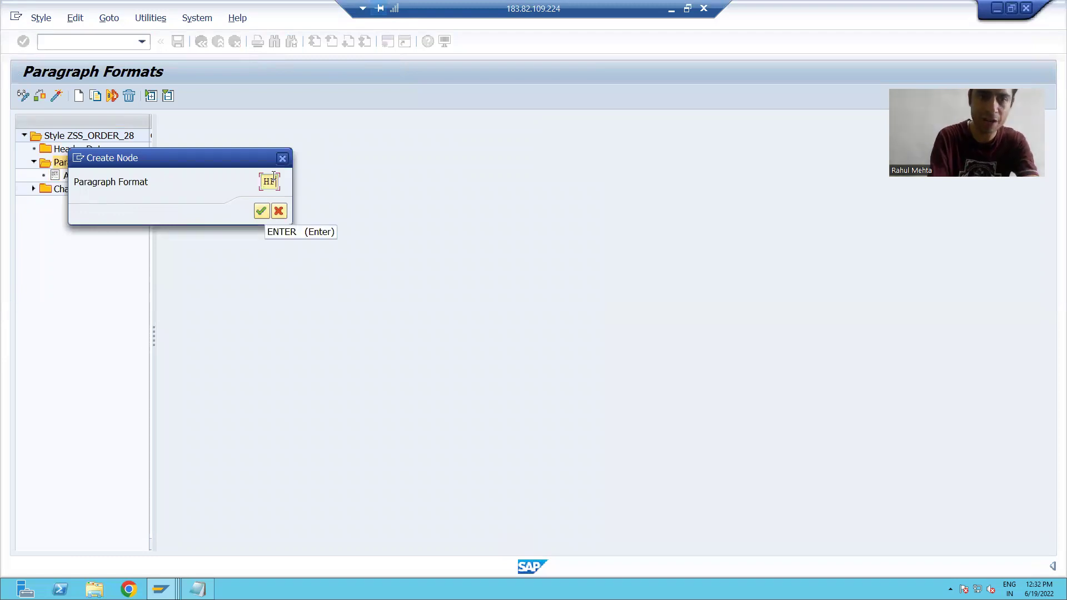
key(Return)
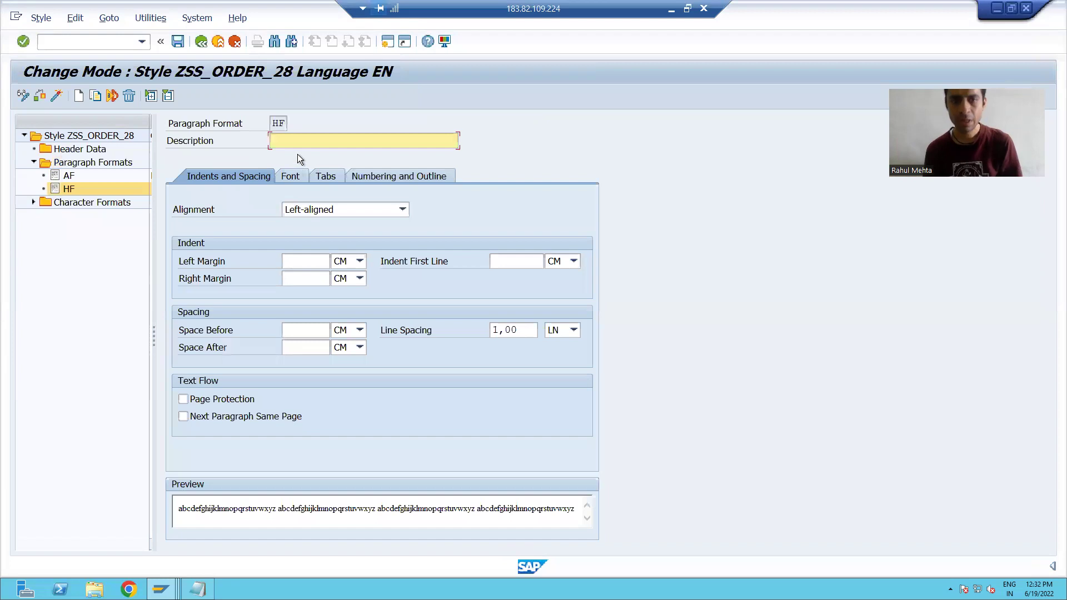
Describe HF as 'Format for Header and Item Dtl' and show its font settings.
text(Fo)
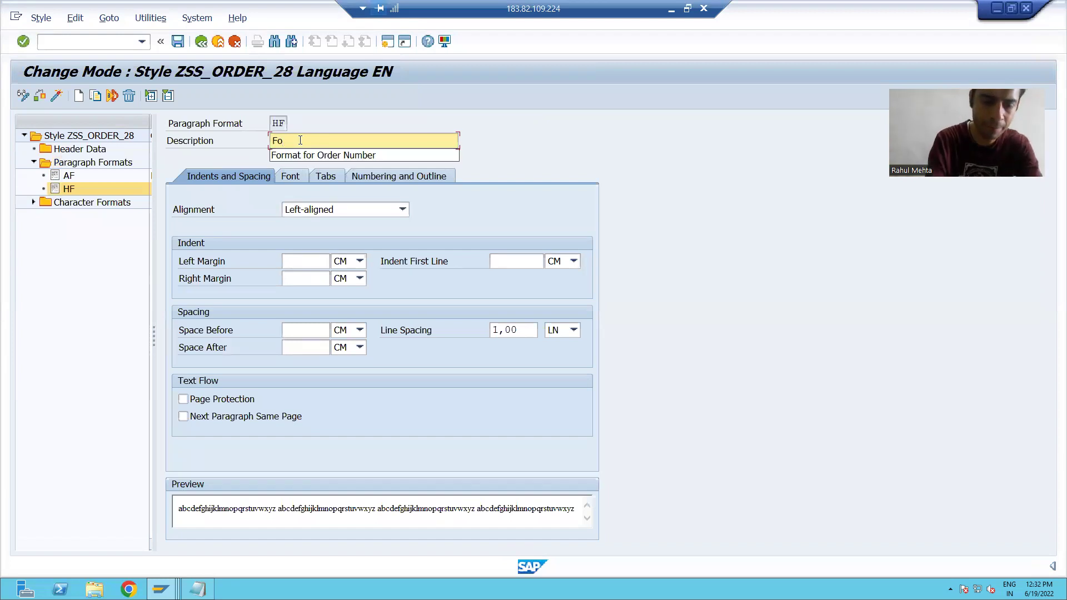
text(rmat for H)
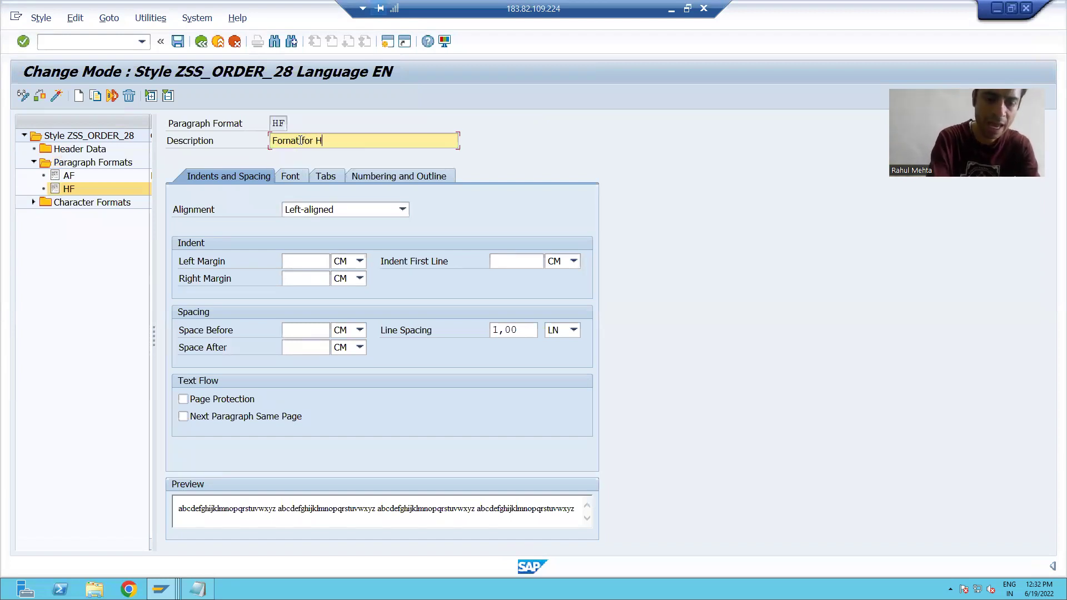
text(eader and I)
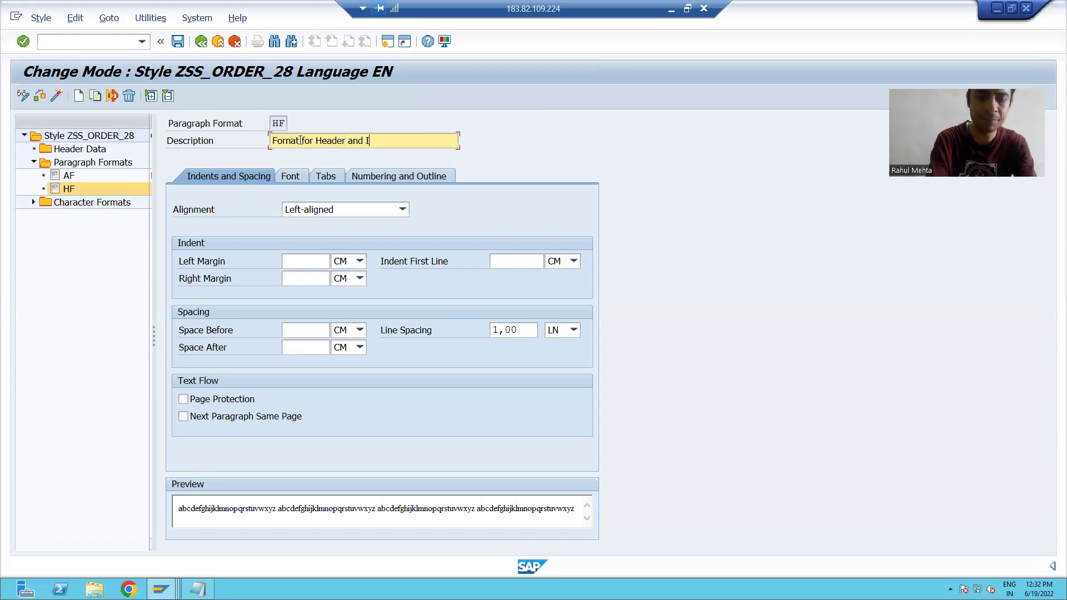
text(tem Det)
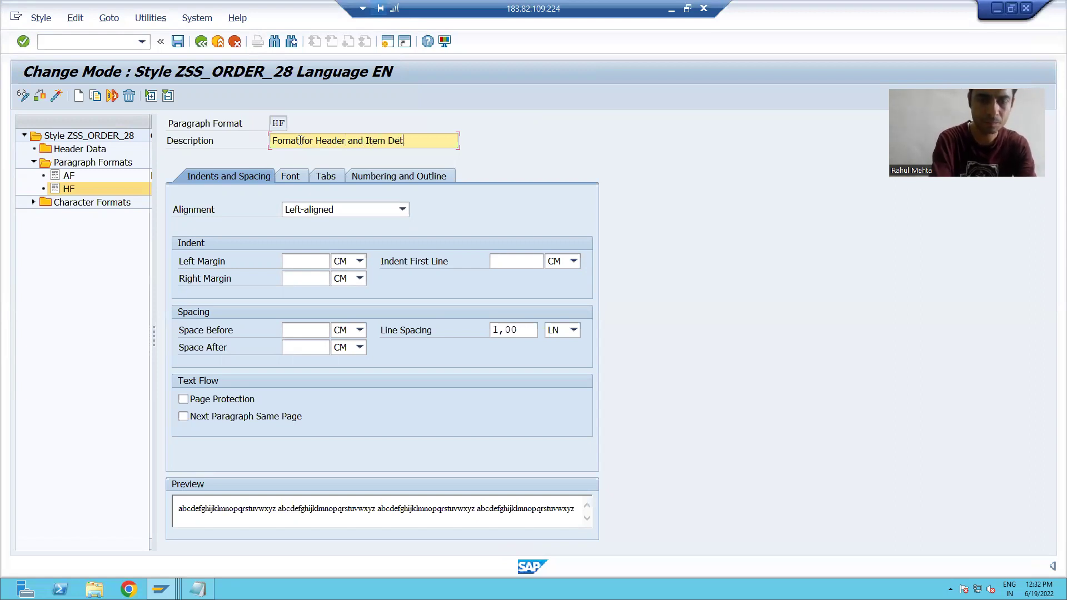
key(BackSpace)
key(BackSpace)
text(tl)
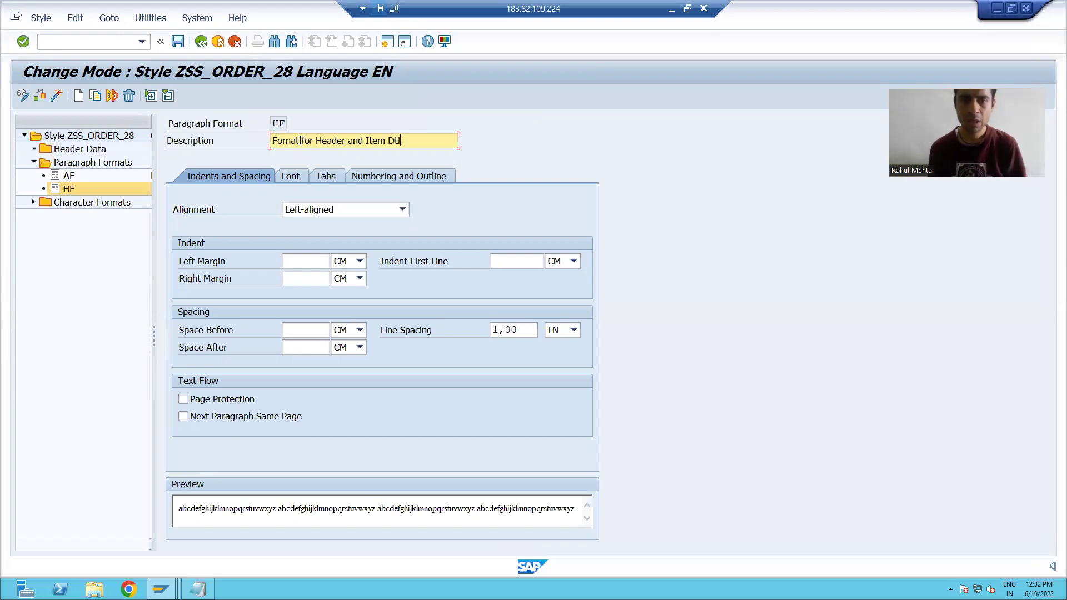
click(291, 181)
Give HF font TIMES, size 16 pt, Bold style.
click(341, 208)
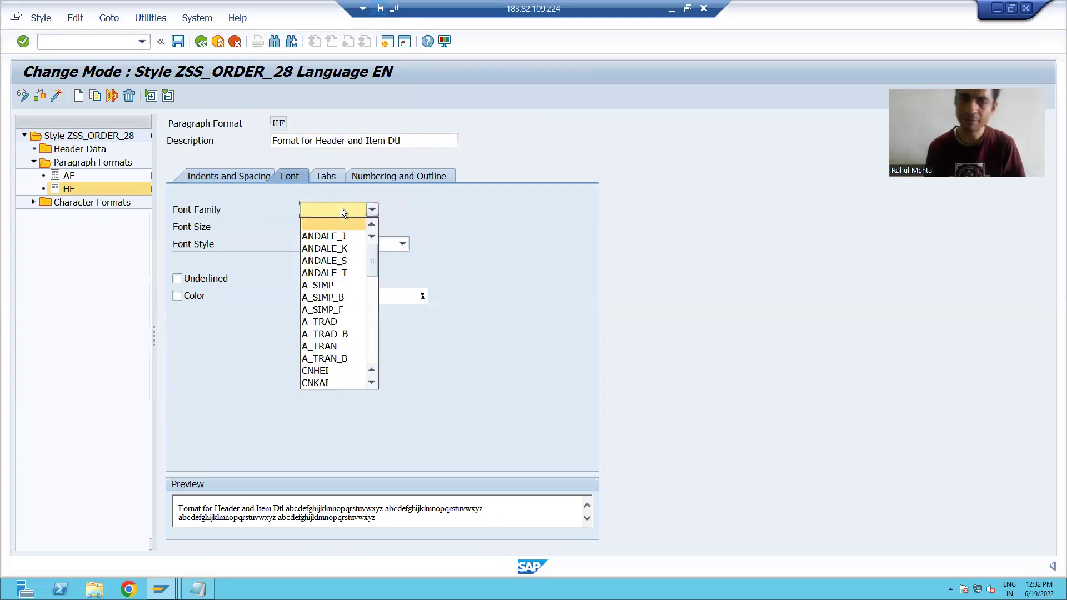
text(ti)
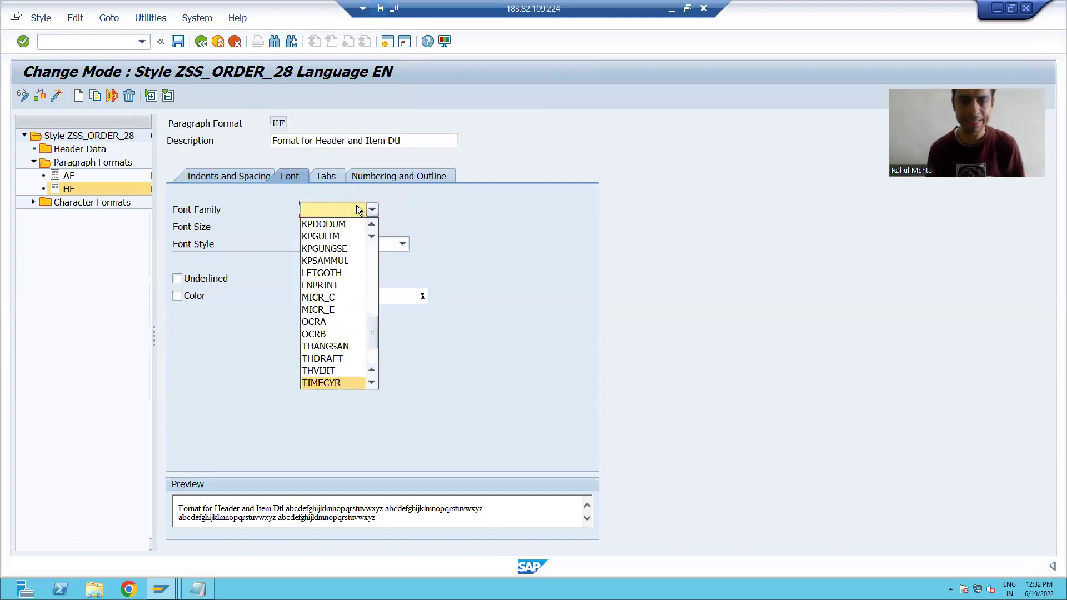
click(372, 381)
click(372, 382)
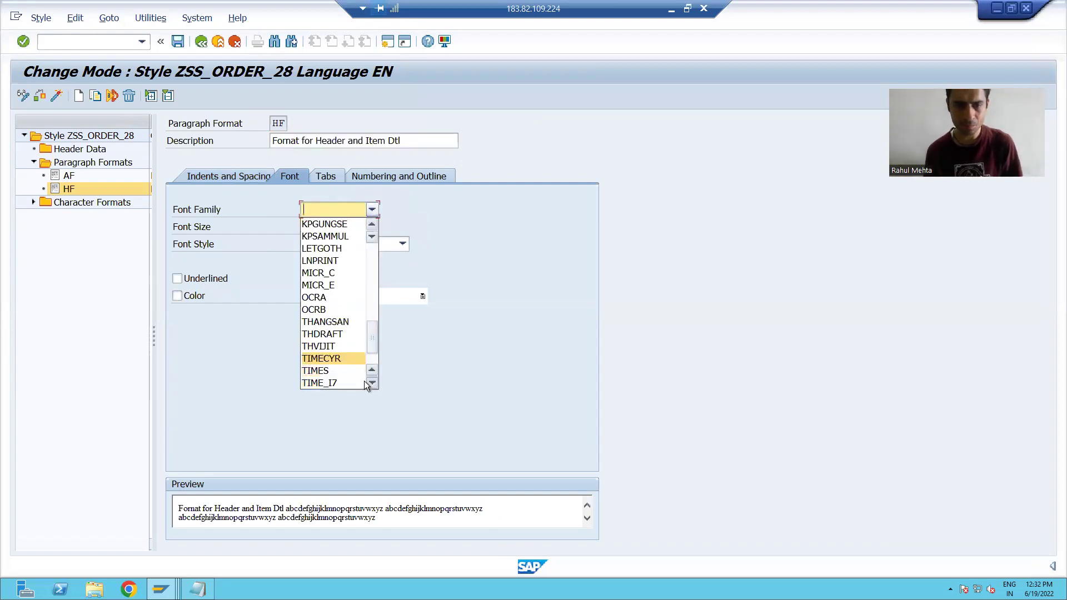
click(328, 369)
click(320, 227)
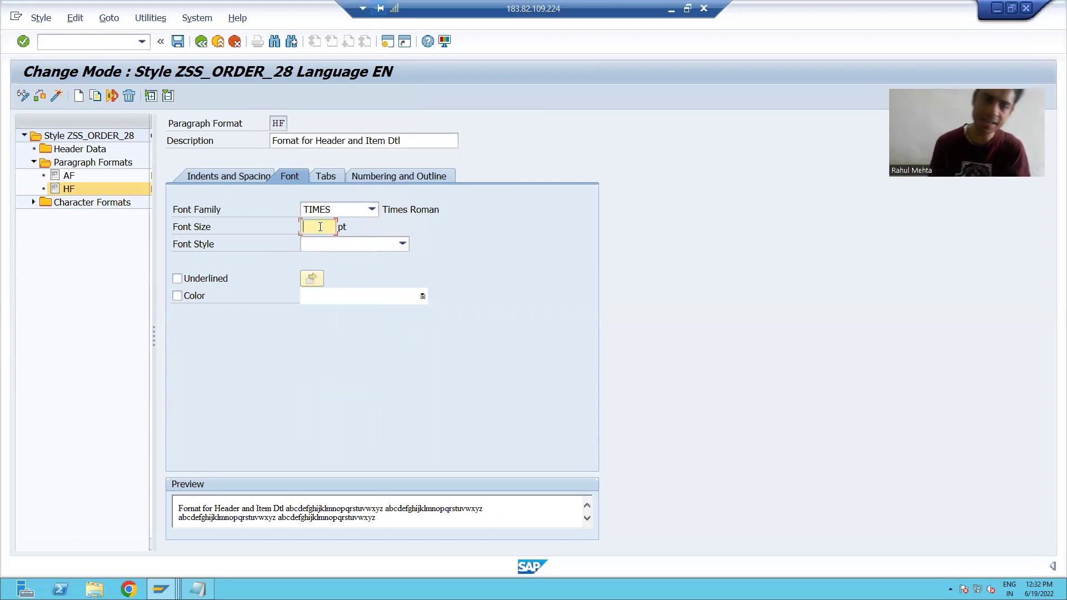
text(16)
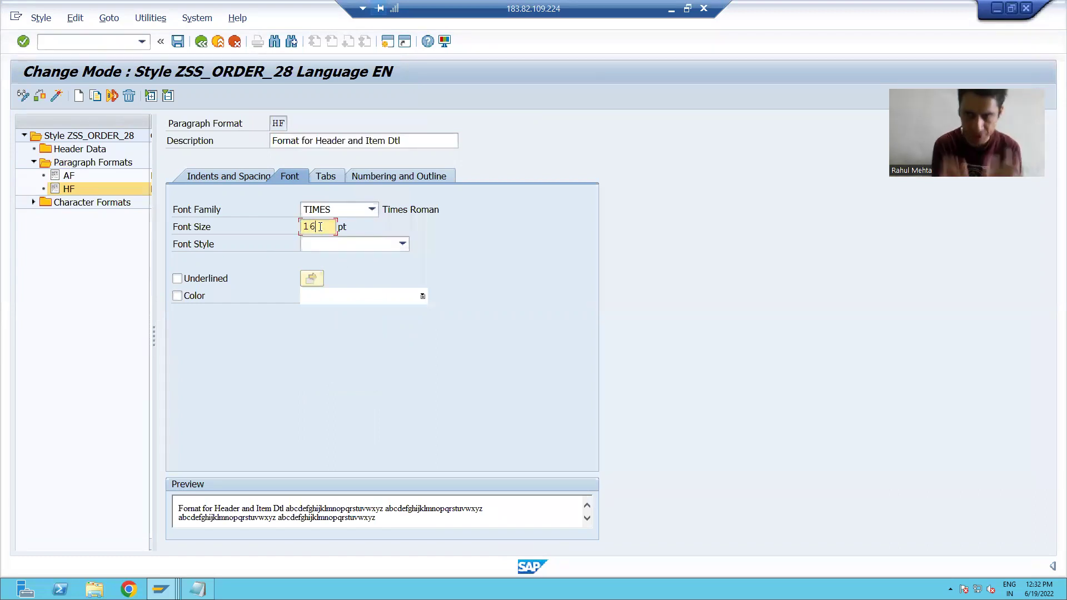
click(400, 243)
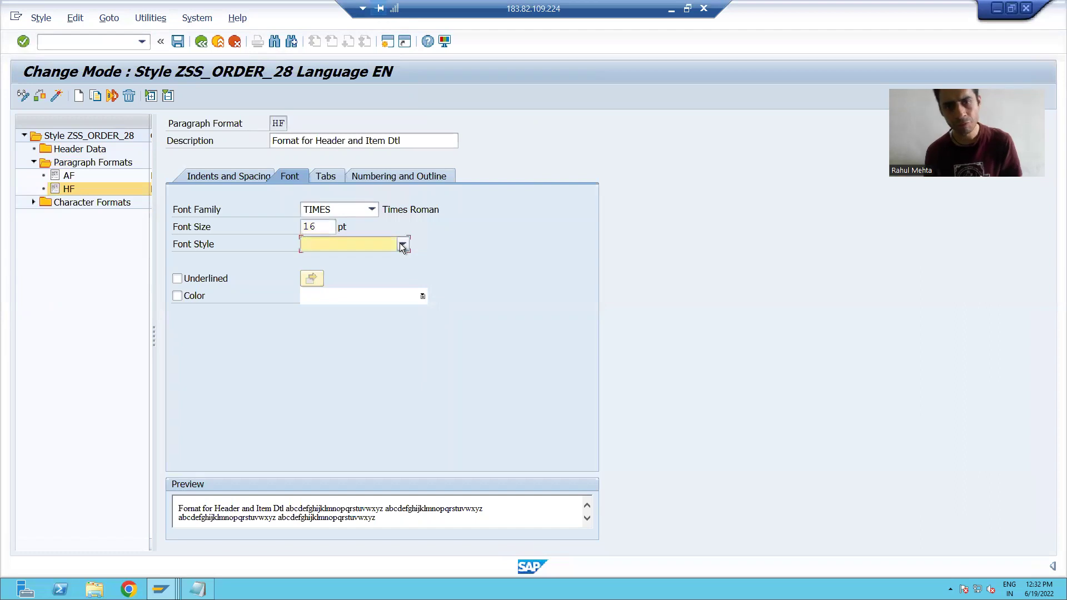
click(338, 270)
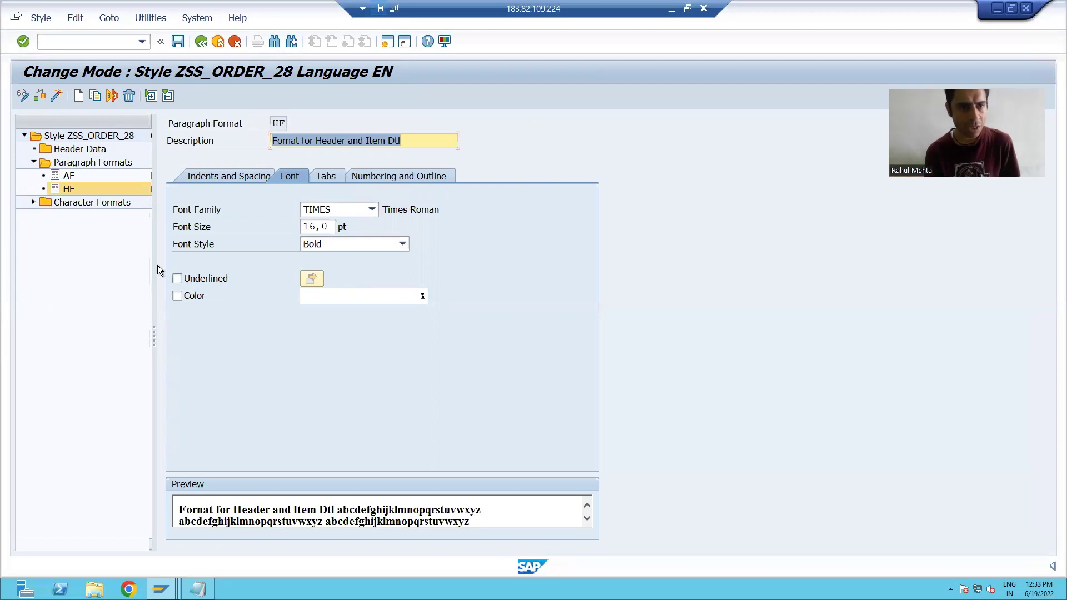
Check style ZSS_ORDER_28 from its header data and save it as a local object.
click(74, 152)
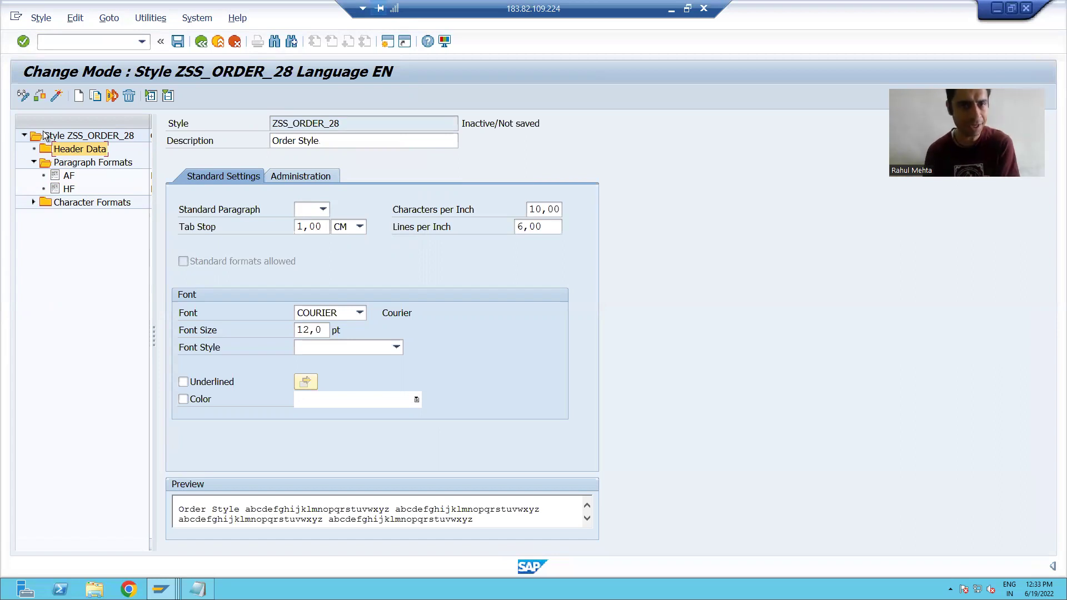
click(40, 96)
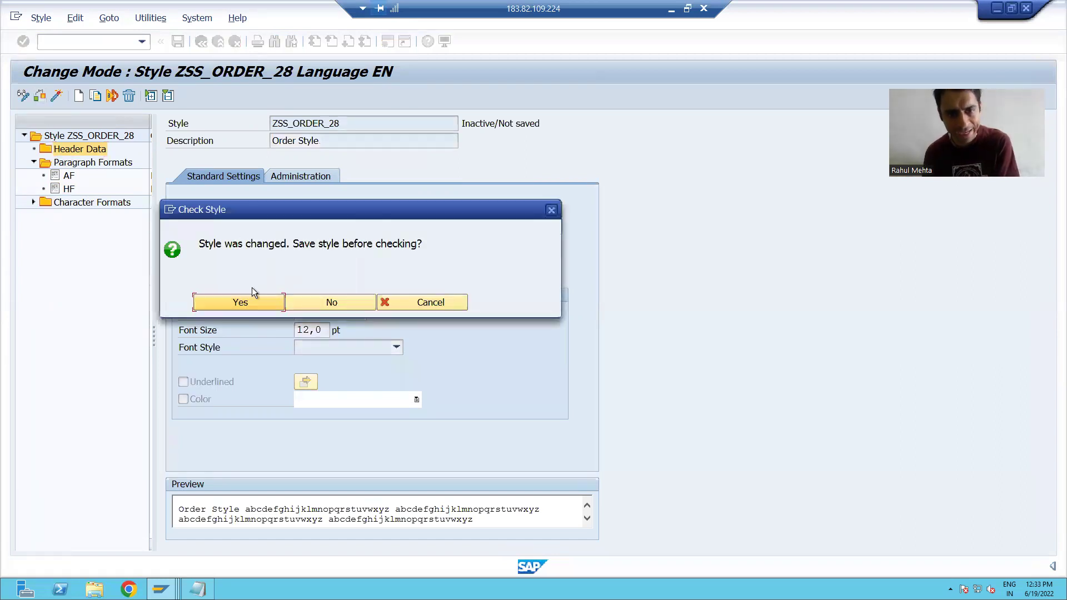
click(241, 301)
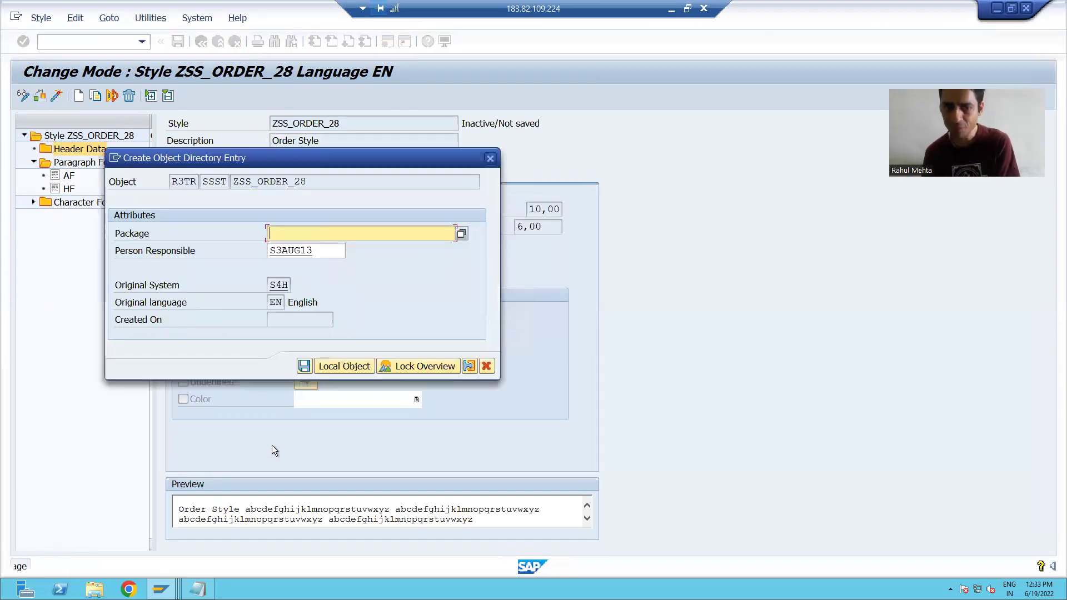
click(341, 368)
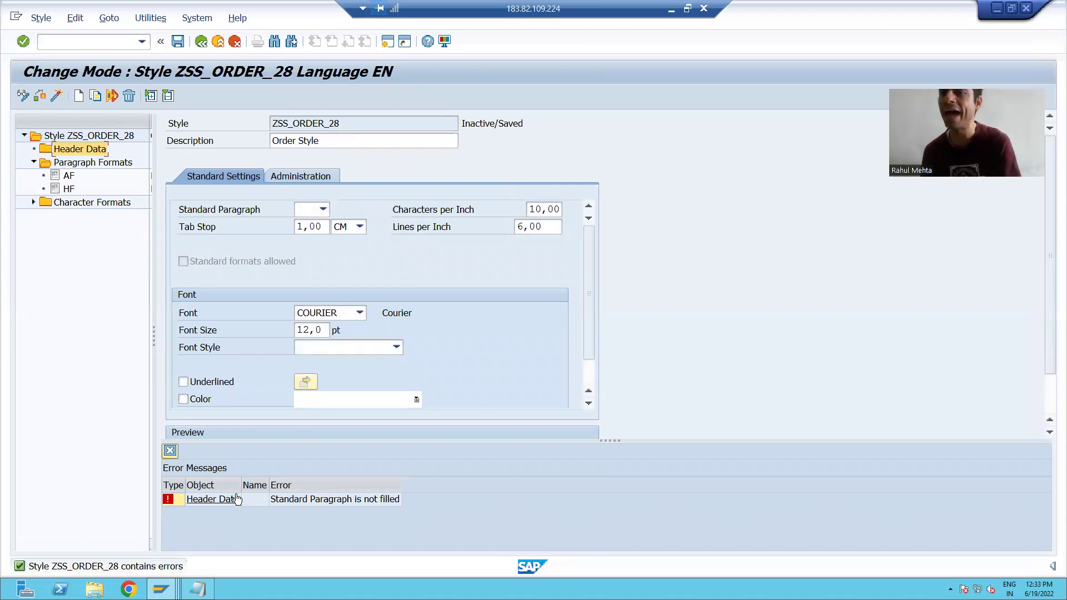
click(171, 450)
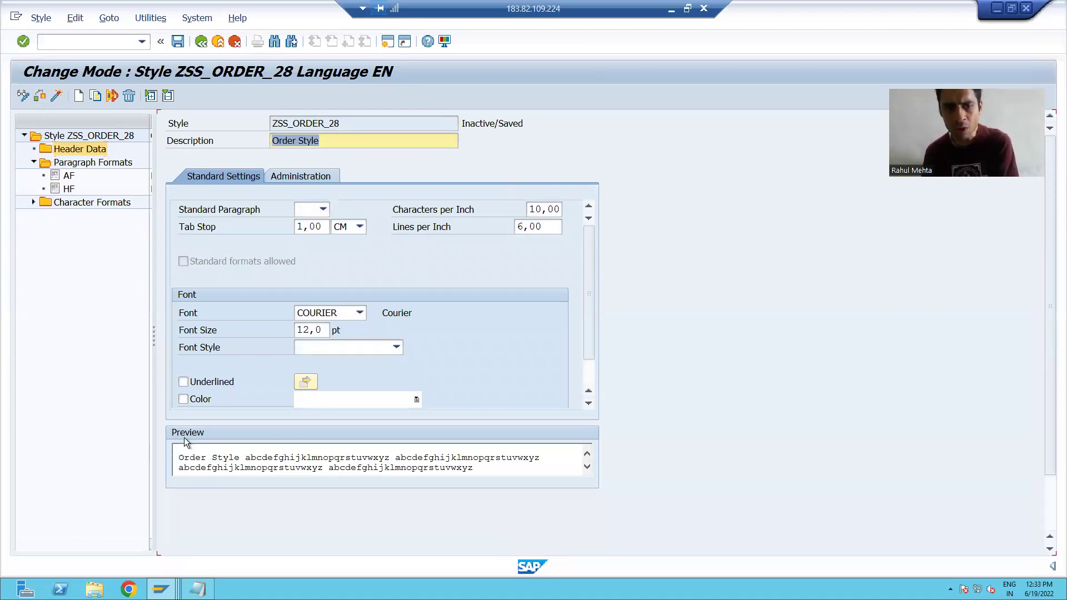
click(322, 211)
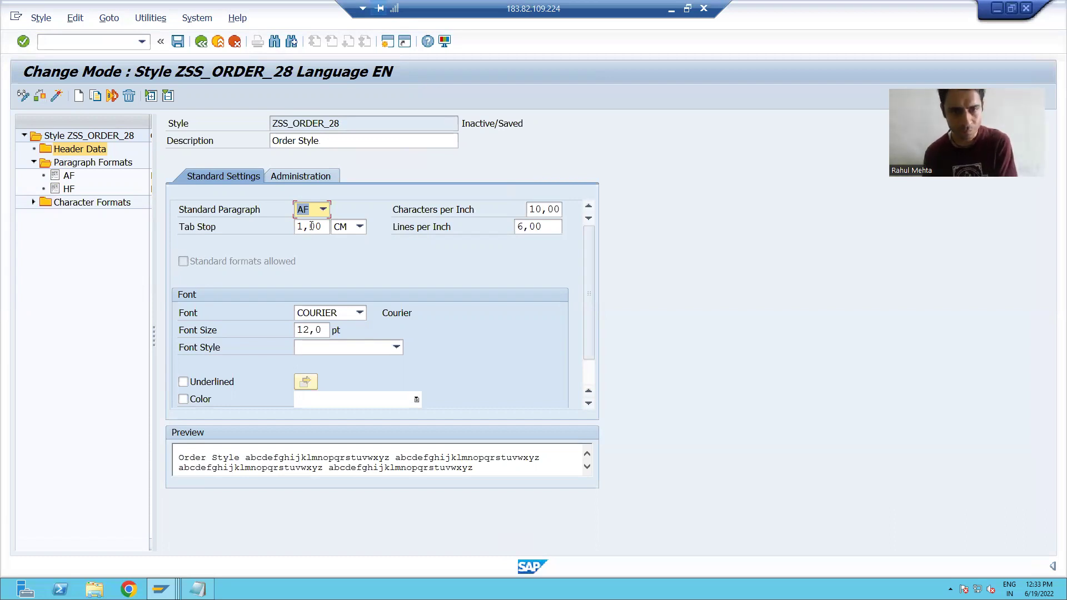
Make AF the standard paragraph, then check, save and activate ZSS_ORDER_28 and reopen AF.
click(323, 210)
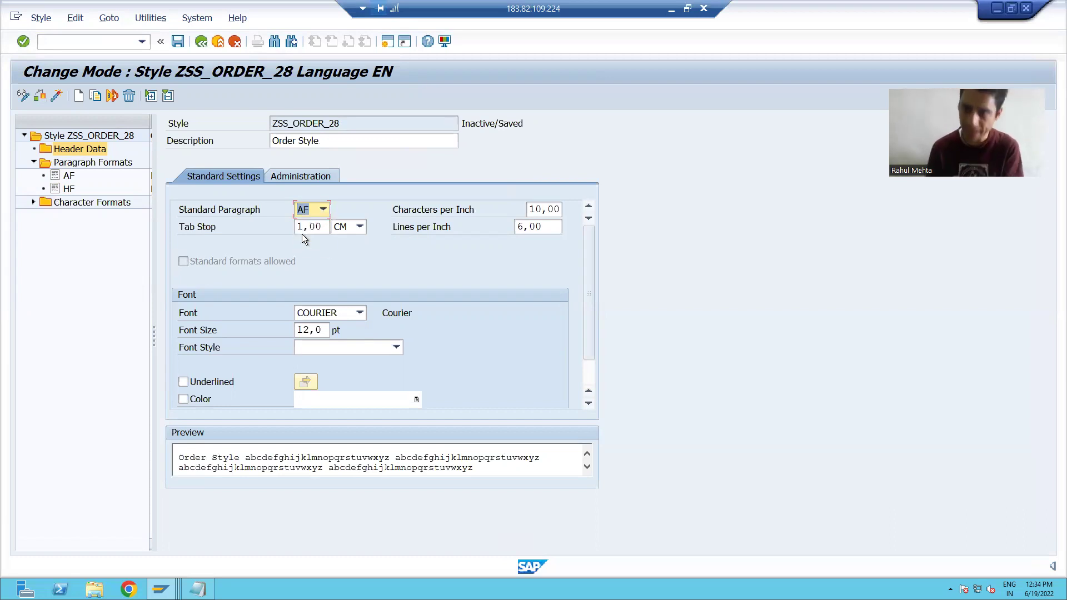
click(39, 96)
click(213, 304)
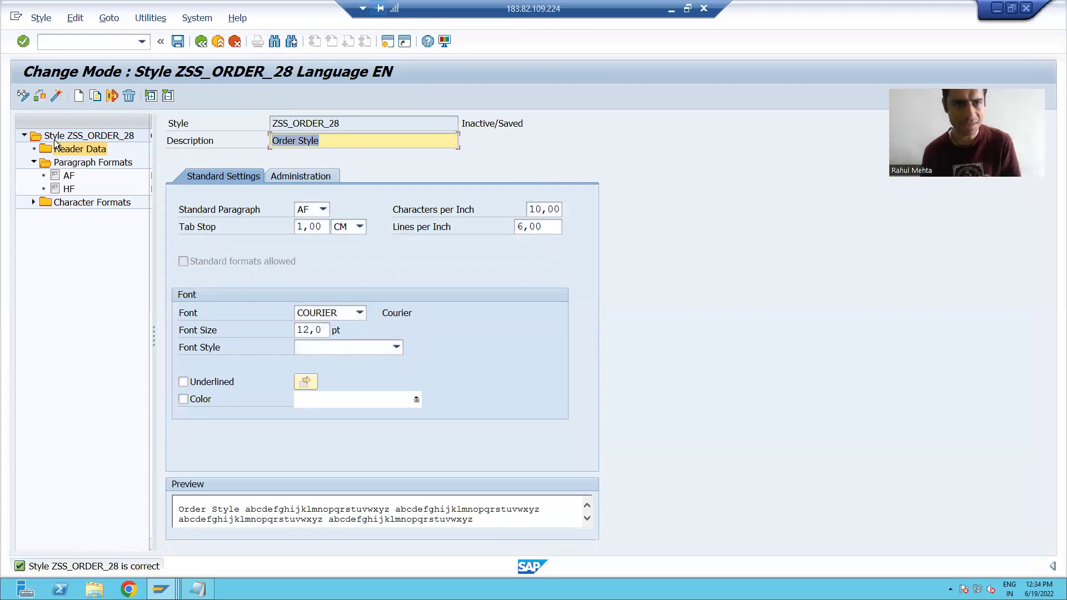
click(56, 95)
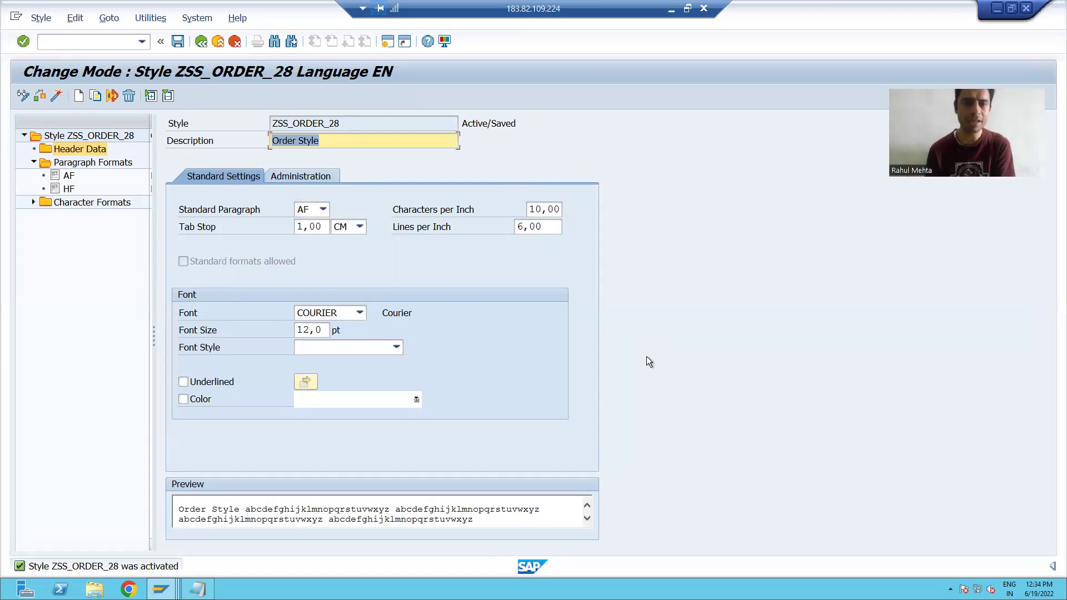
click(69, 175)
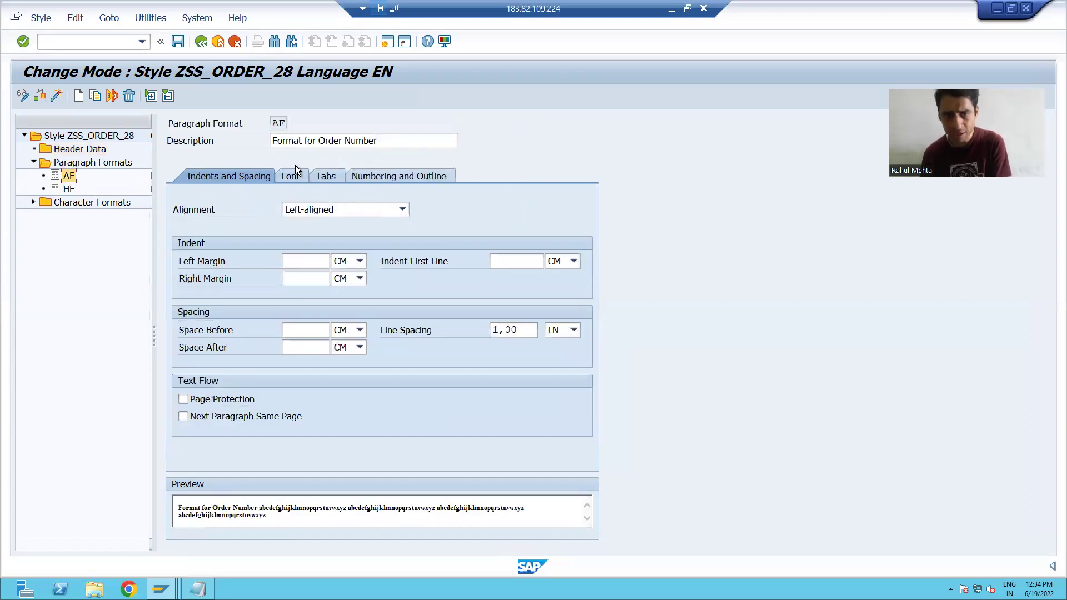
Review AF's font settings and the HF paragraph format, then return to the style header data.
click(292, 177)
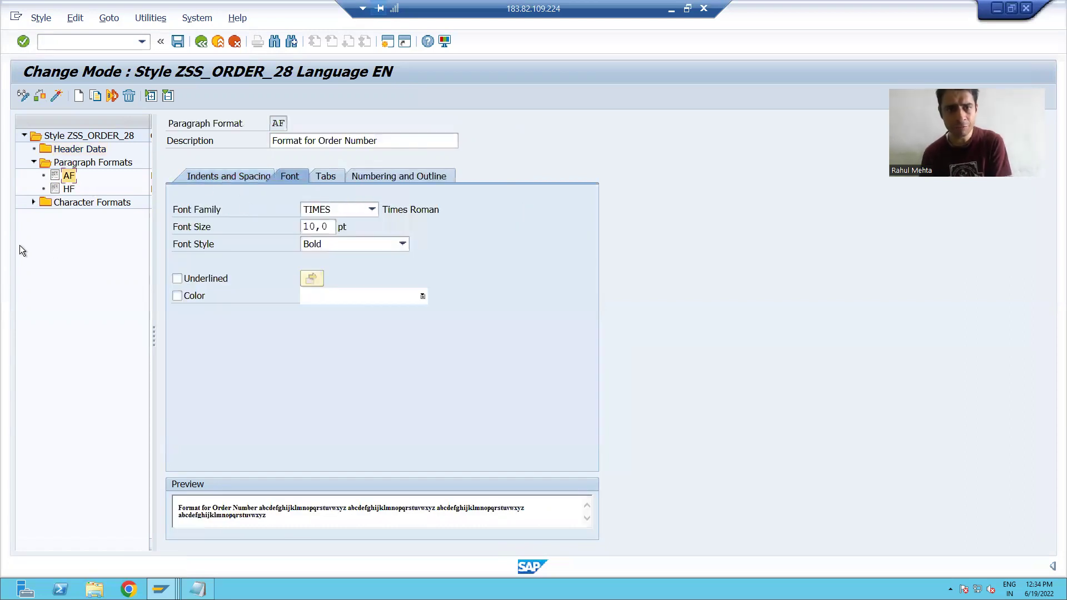
click(63, 190)
click(65, 147)
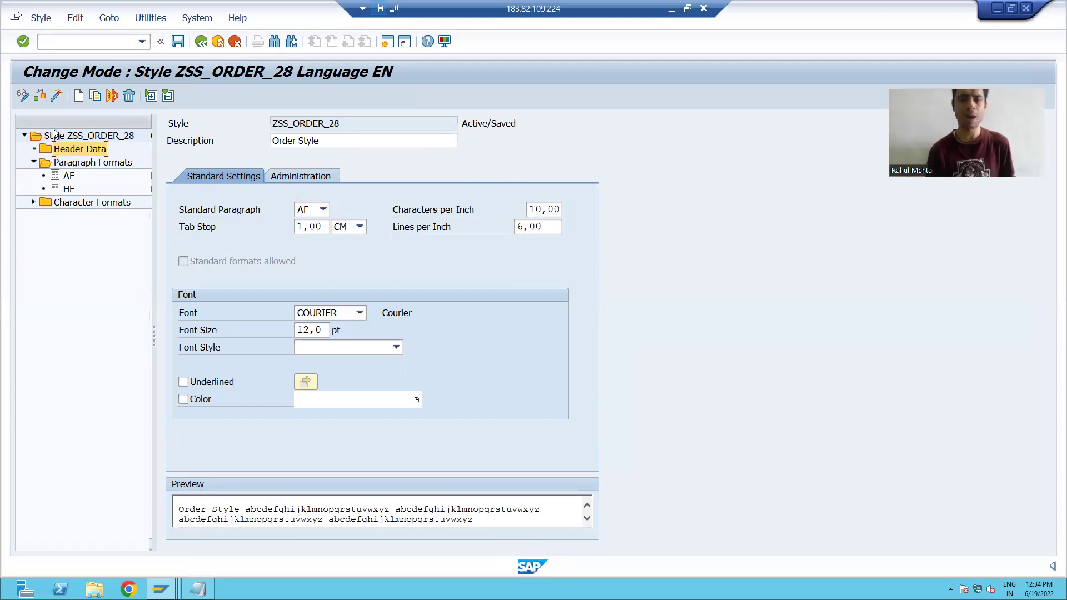
Open form ZSF_ORDER_28 in change mode through the /nsmartforms transaction.
mouse_move(160, 587)
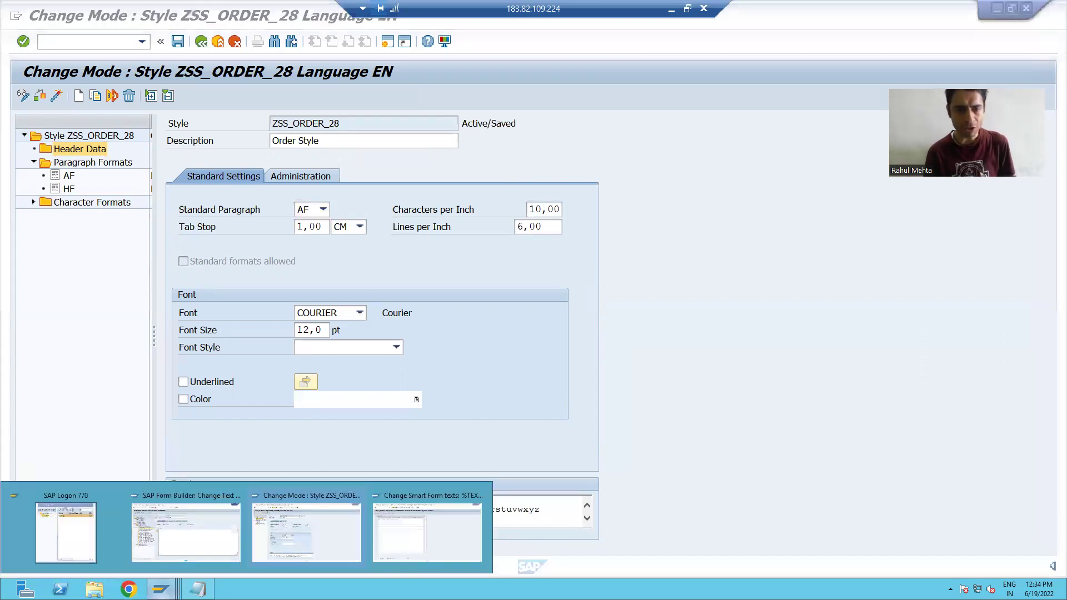
click(196, 540)
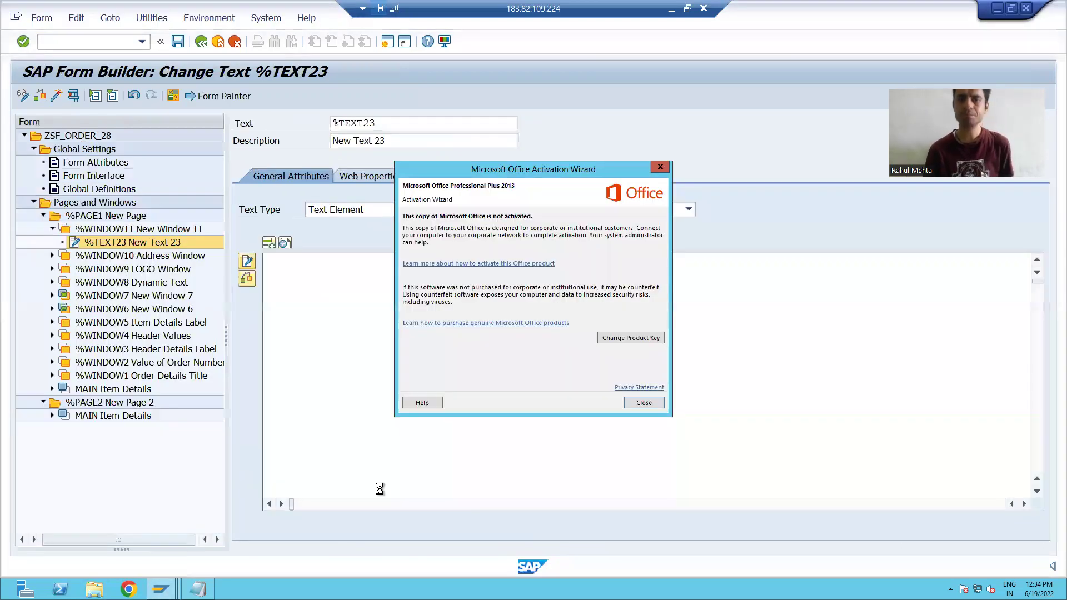
mouse_move(196, 588)
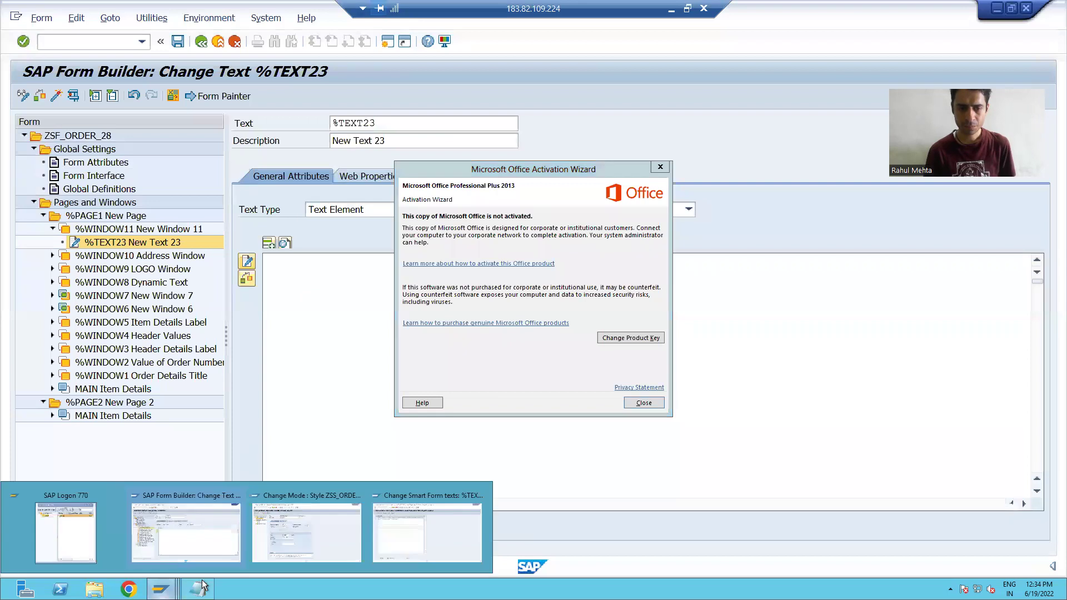
click(399, 533)
click(71, 45)
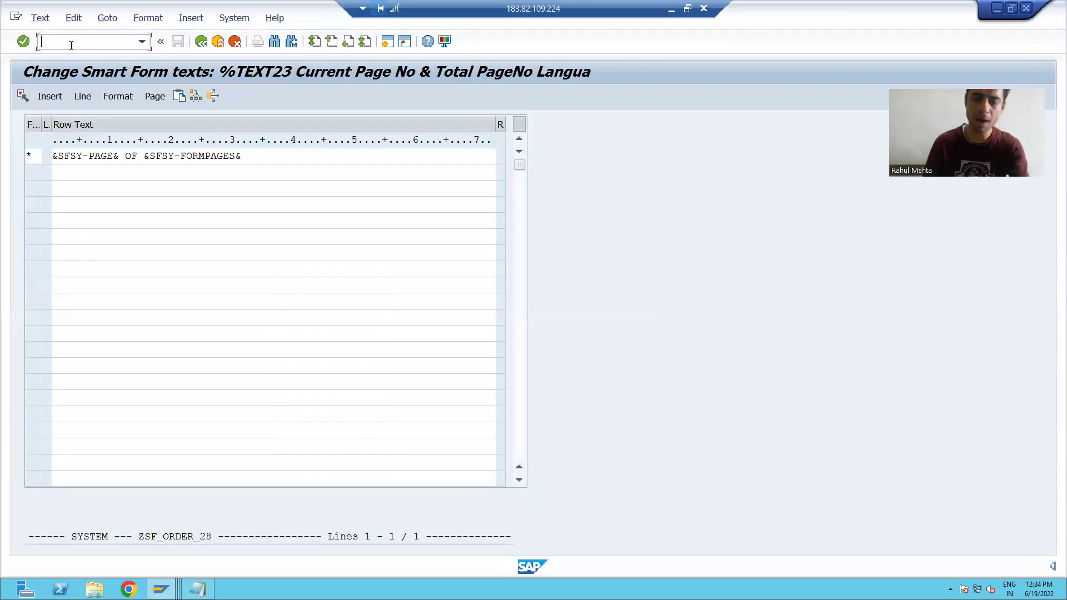
text(/nsmartforms)
key(Return)
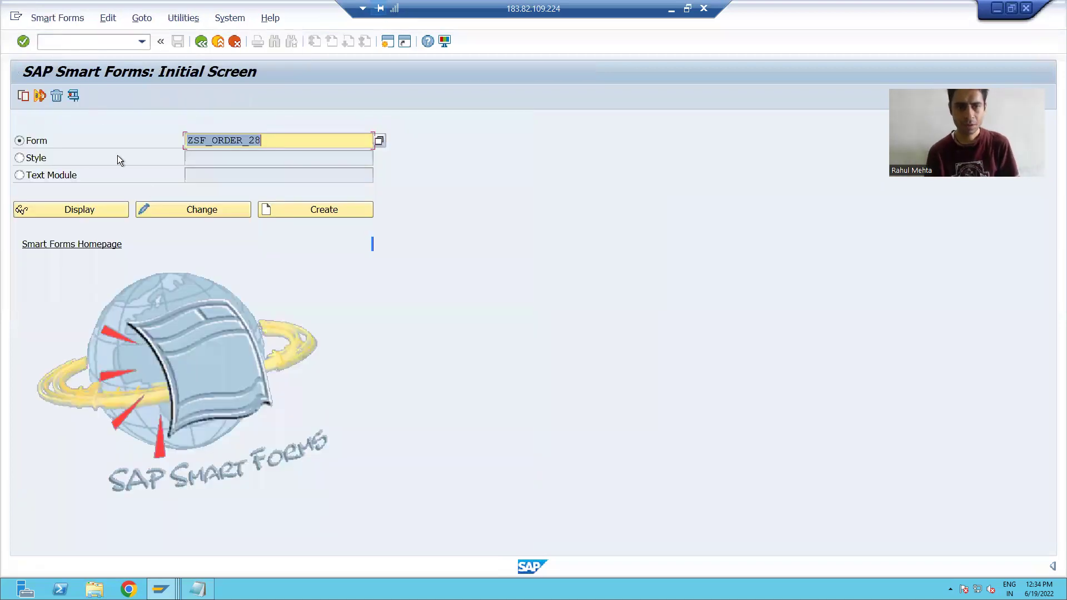
click(173, 212)
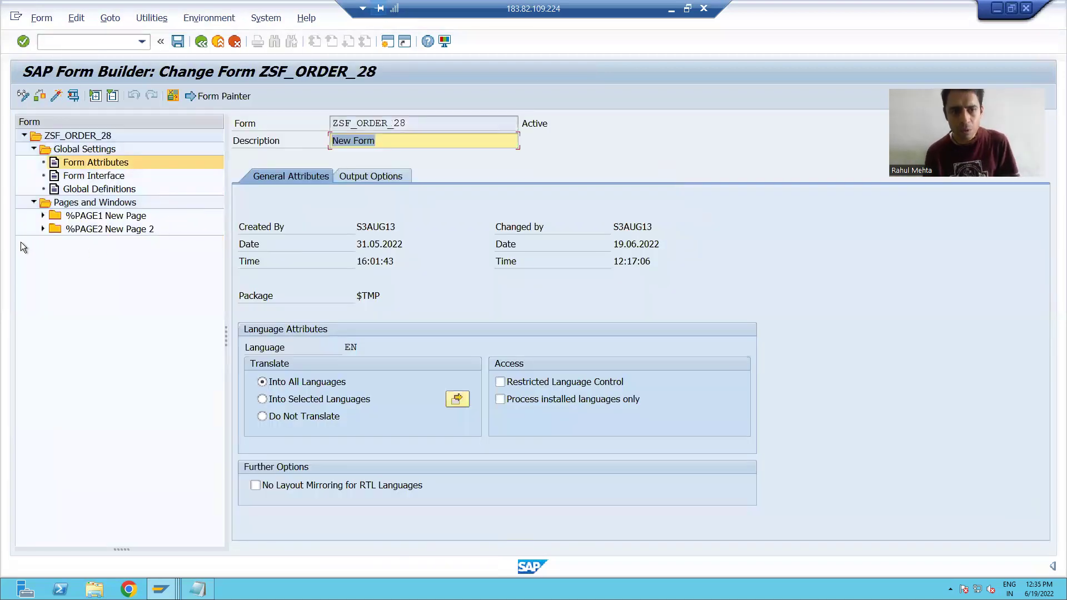
Expand %PAGE1, %WINDOW2 and %TEMPLATE1 and open the %TEXT2 Order Number Label text.
click(39, 216)
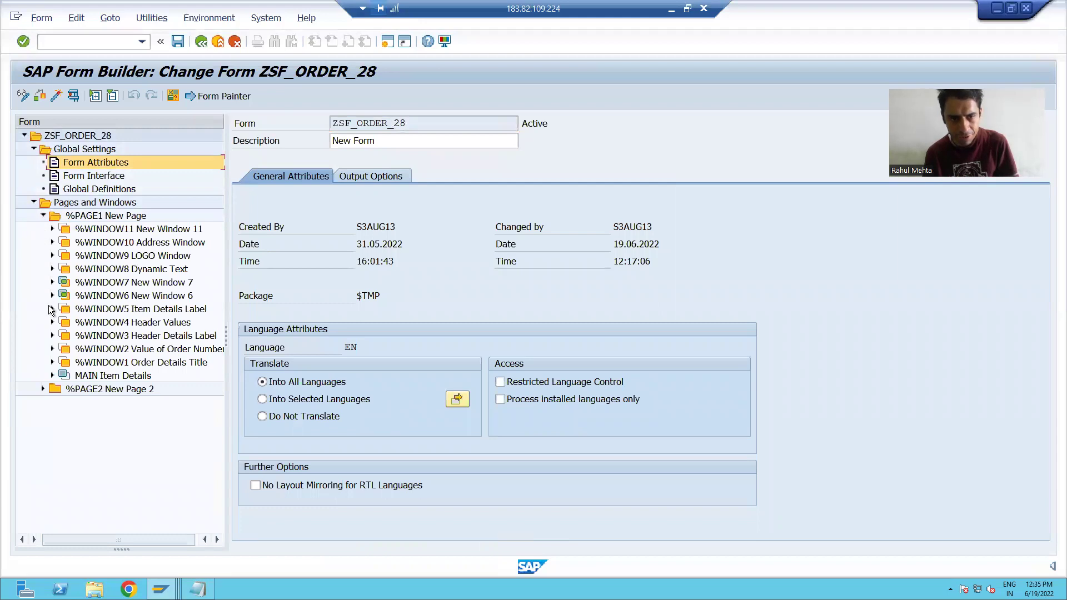
click(52, 349)
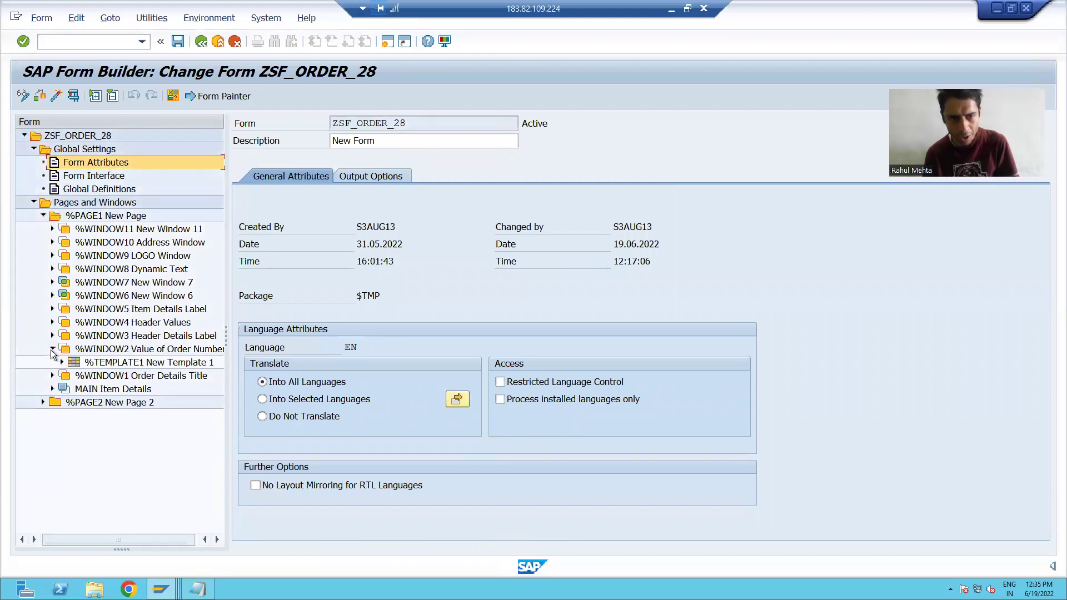
click(62, 363)
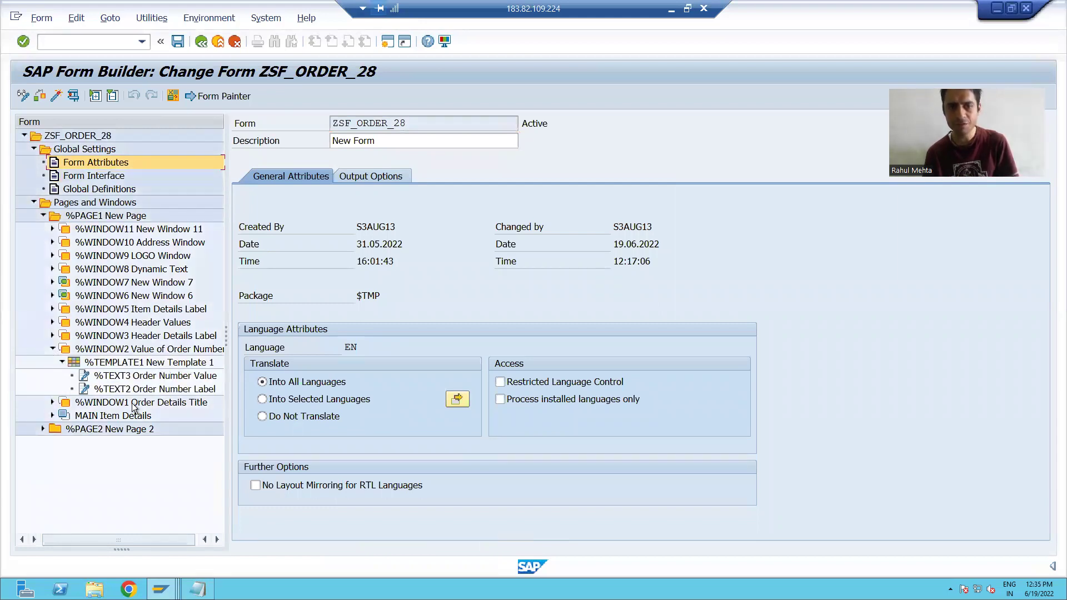
click(182, 391)
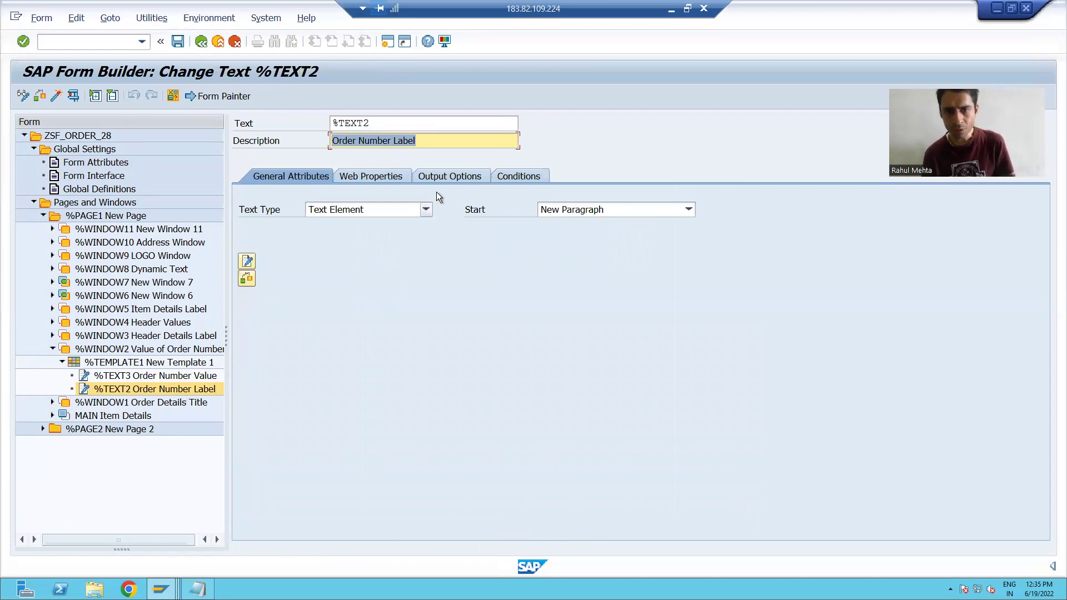
Copy ZSS_ORDER_28 from the style window and set it as the Order Number Label's output style.
click(442, 179)
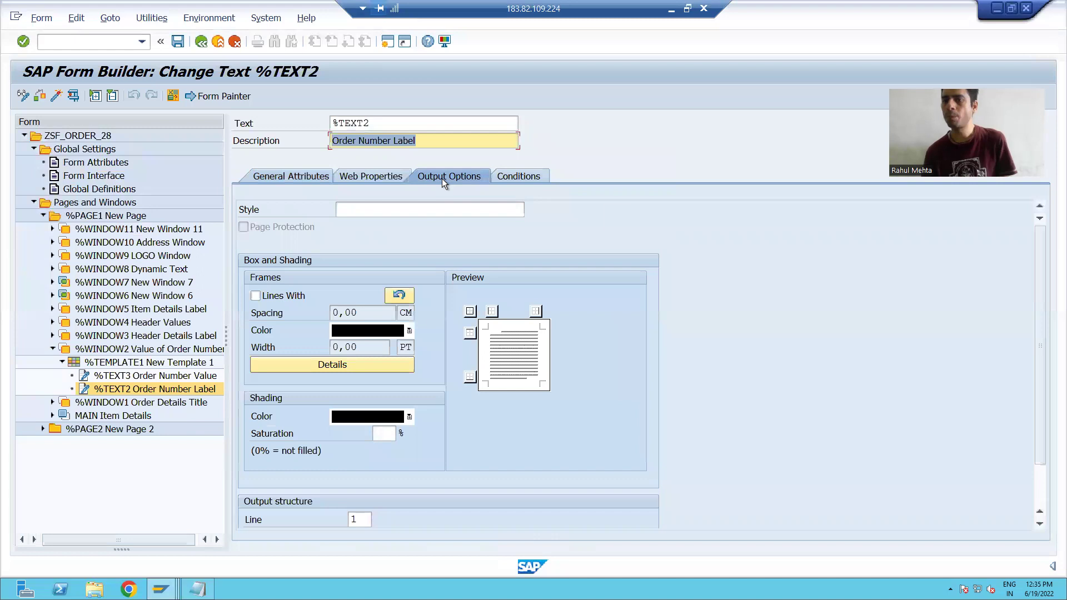
click(384, 209)
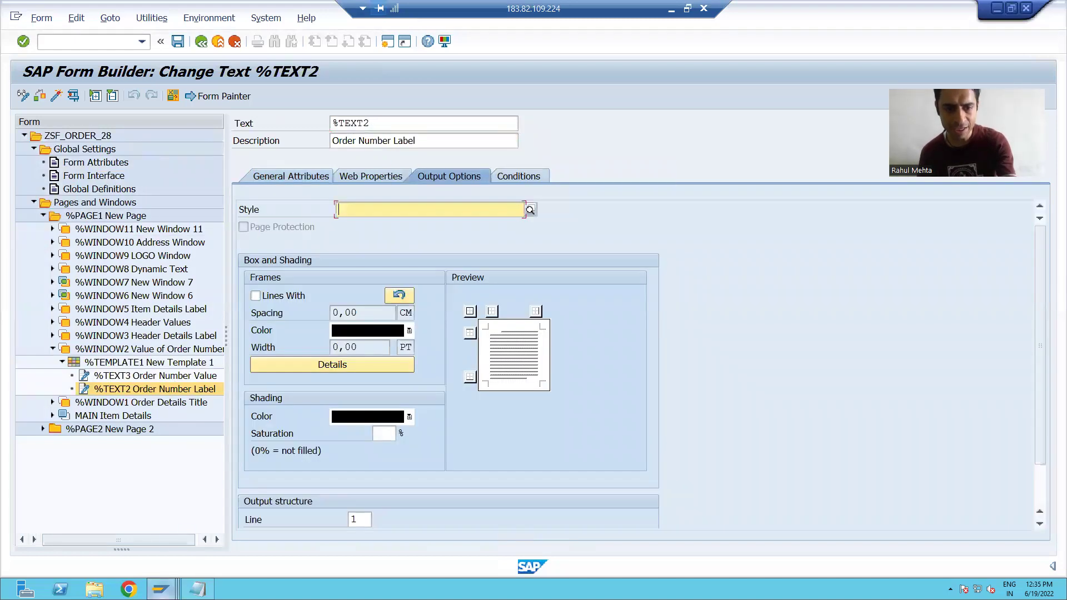
mouse_move(160, 587)
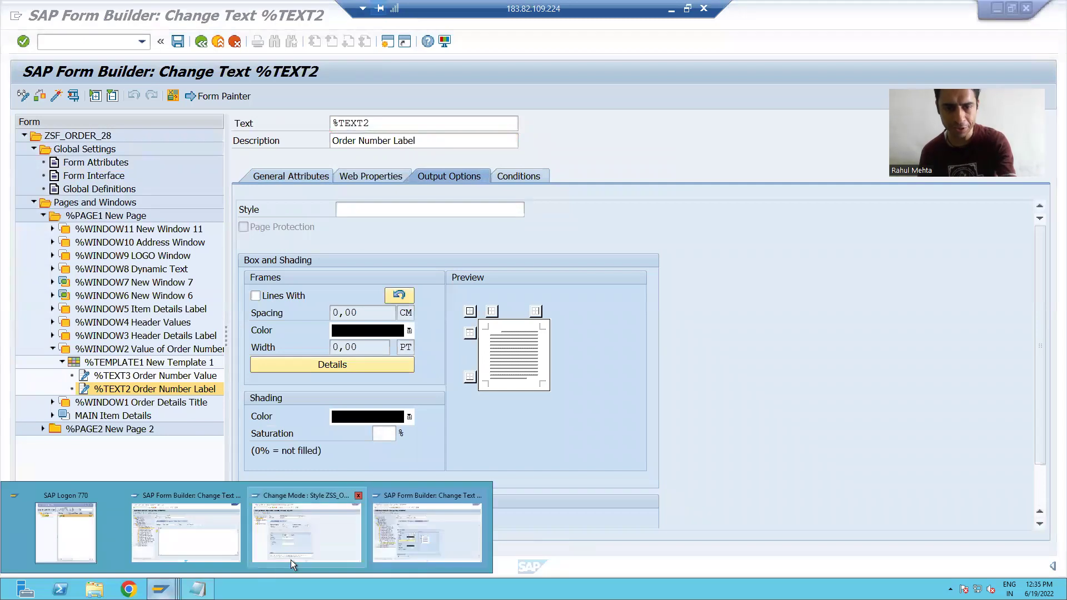
click(301, 545)
drag(346, 121, 269, 119)
key(ctrl+c)
key(alt+Tab)
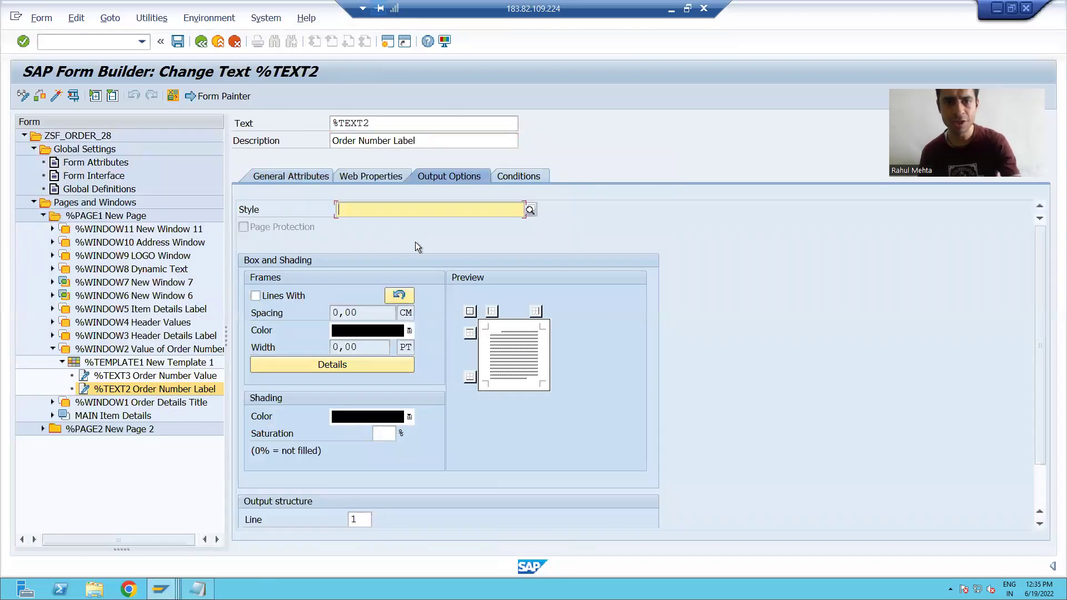
key(ctrl+v)
key(Return)
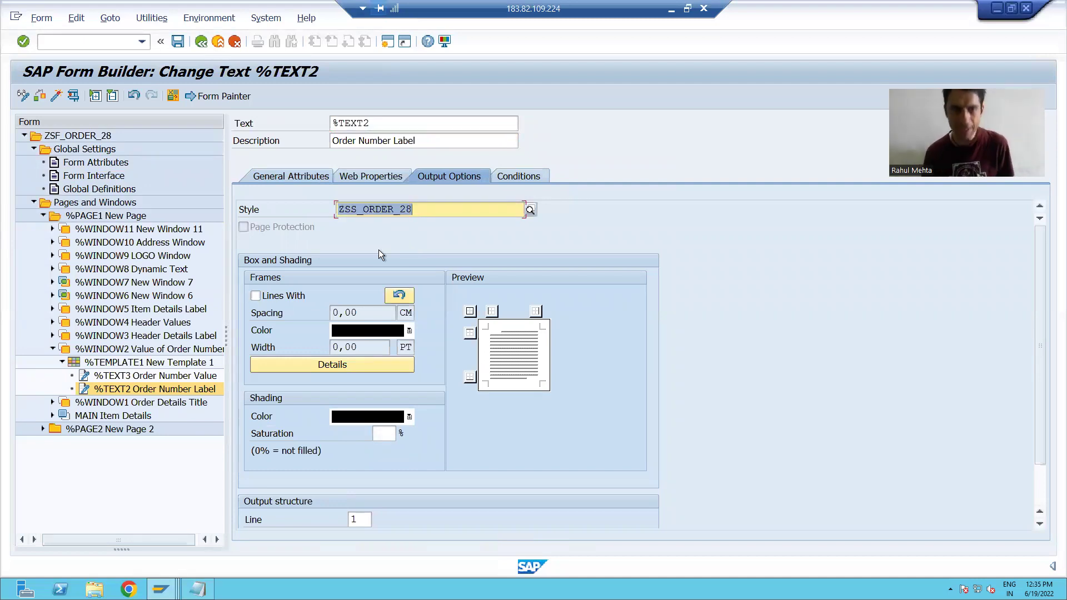
Paste ZSS_ORDER_28 as the style of %TEXT4 Header Details Label and %TEXT13 New Text 13.
click(51, 336)
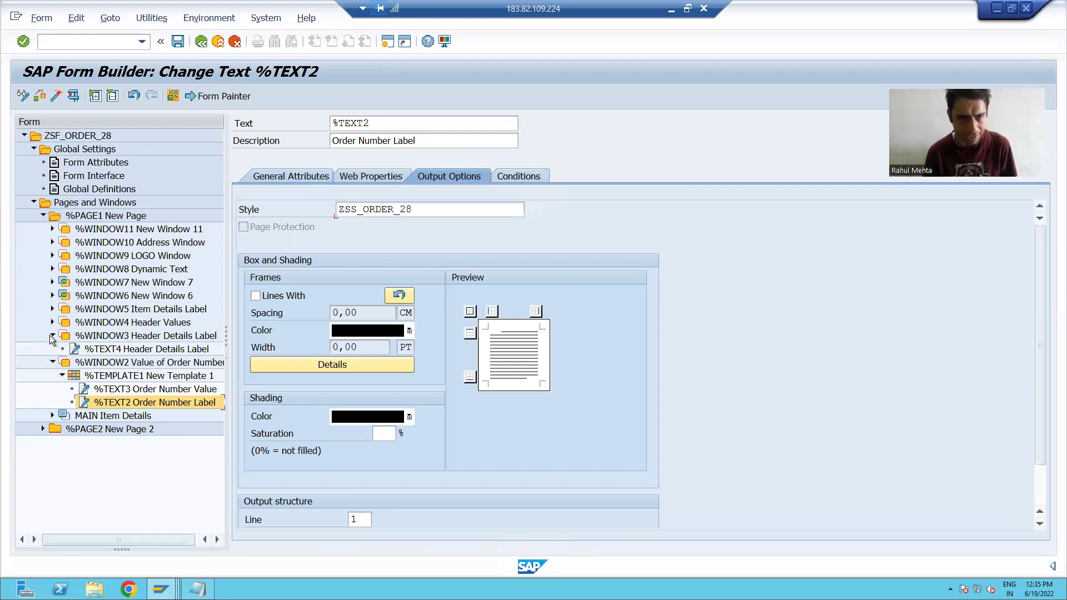
click(106, 351)
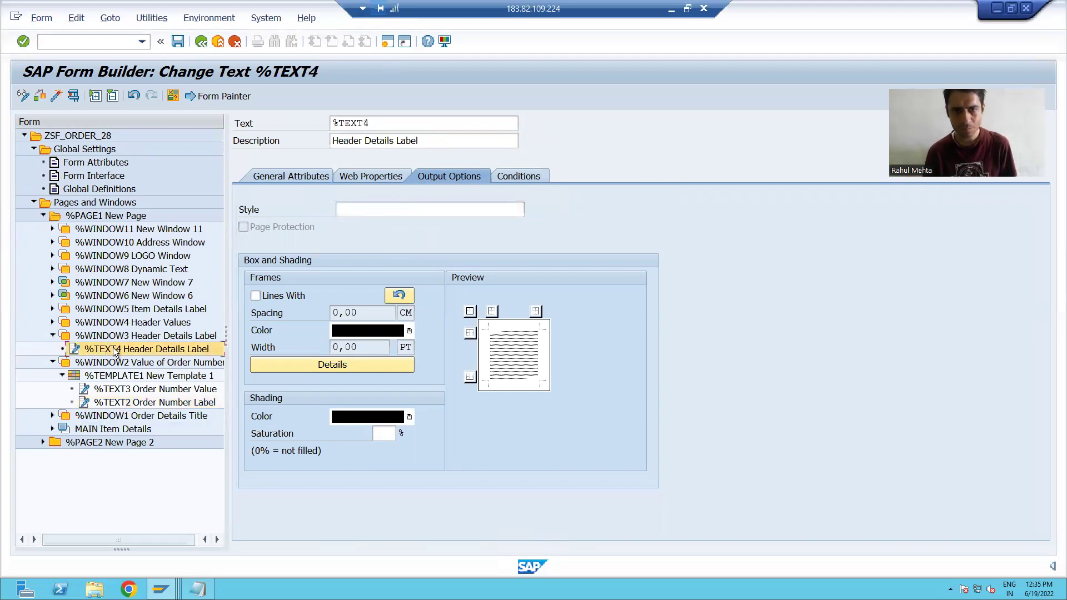
click(370, 212)
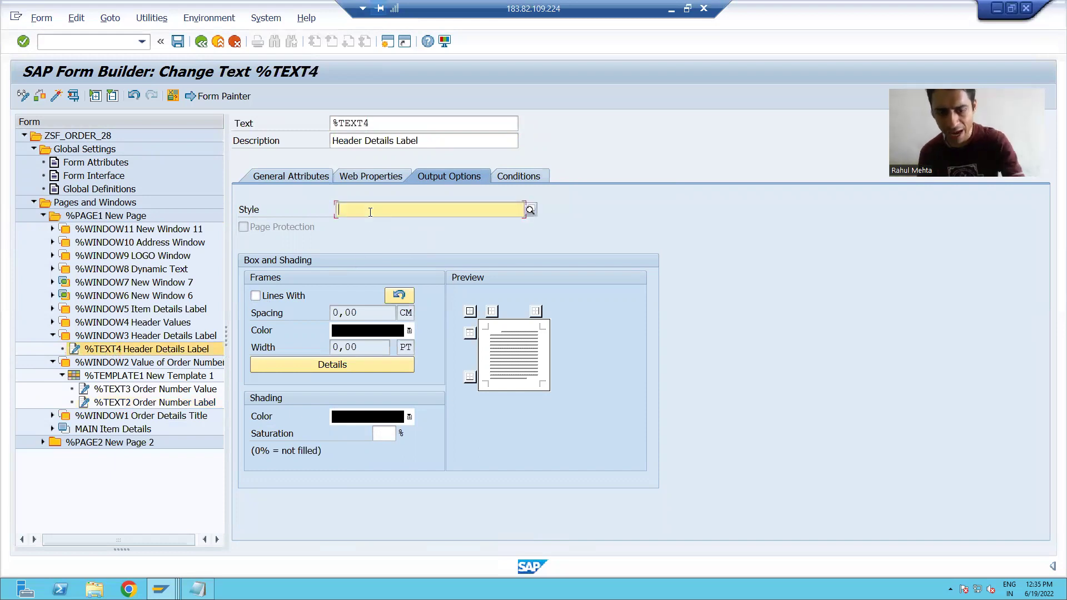
key(ctrl+v)
double_click(370, 210)
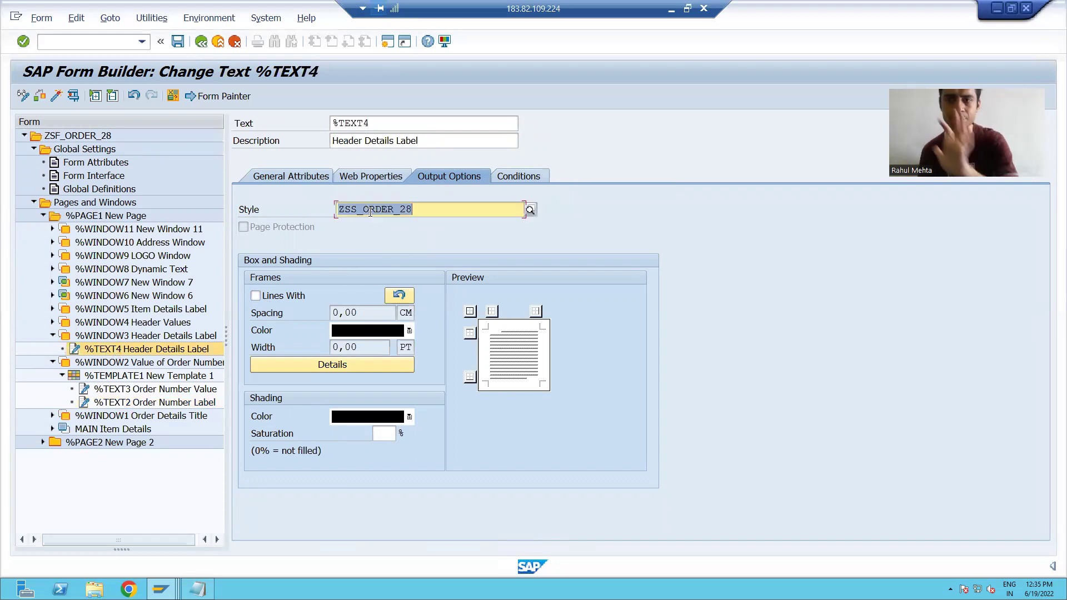
click(51, 309)
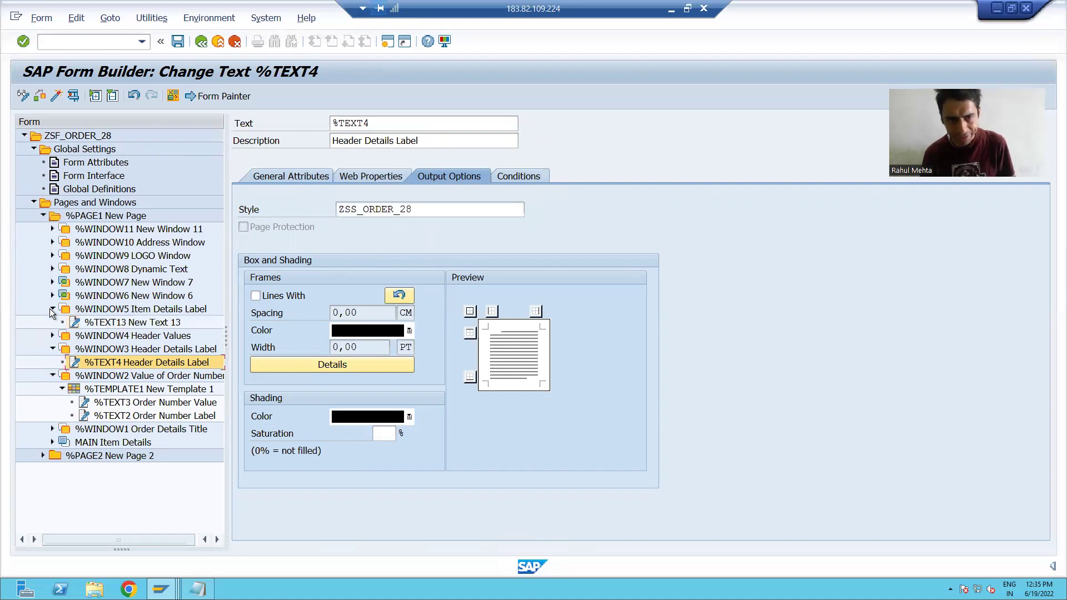
click(119, 324)
click(367, 210)
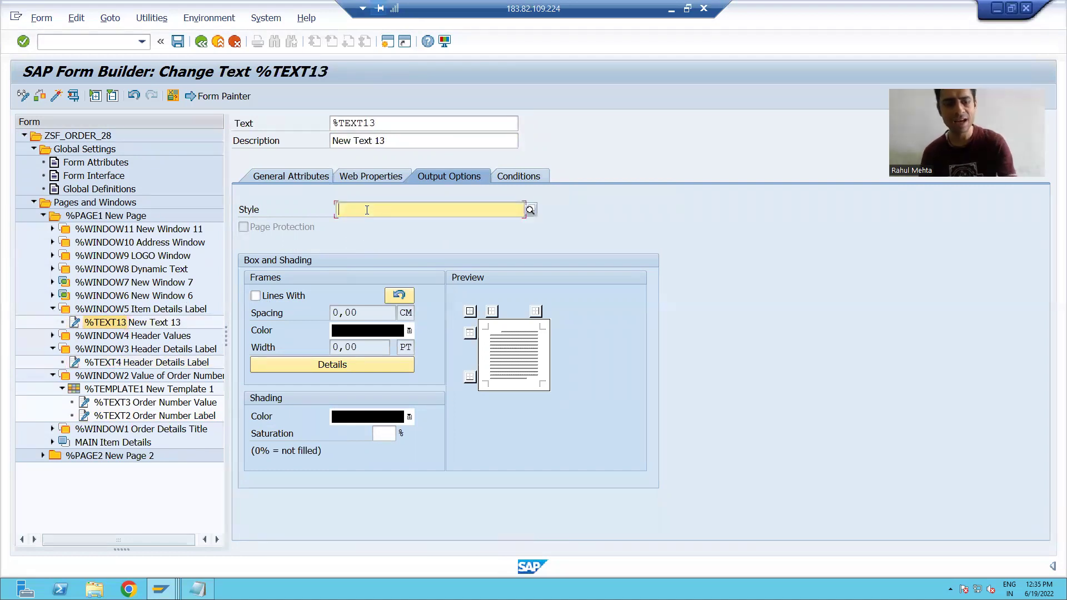
key(ctrl+v)
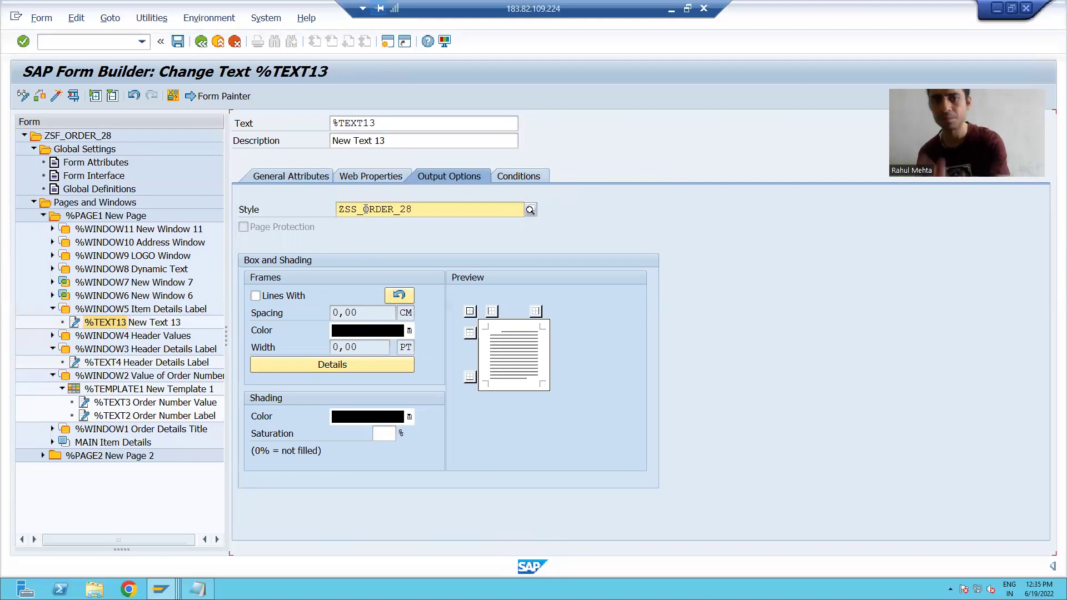
Activate form ZSF_ORDER_28 and execute ZSF_DRIVER_PROGRAM_28 from the ABAP Editor (/ose38).
double_click(366, 210)
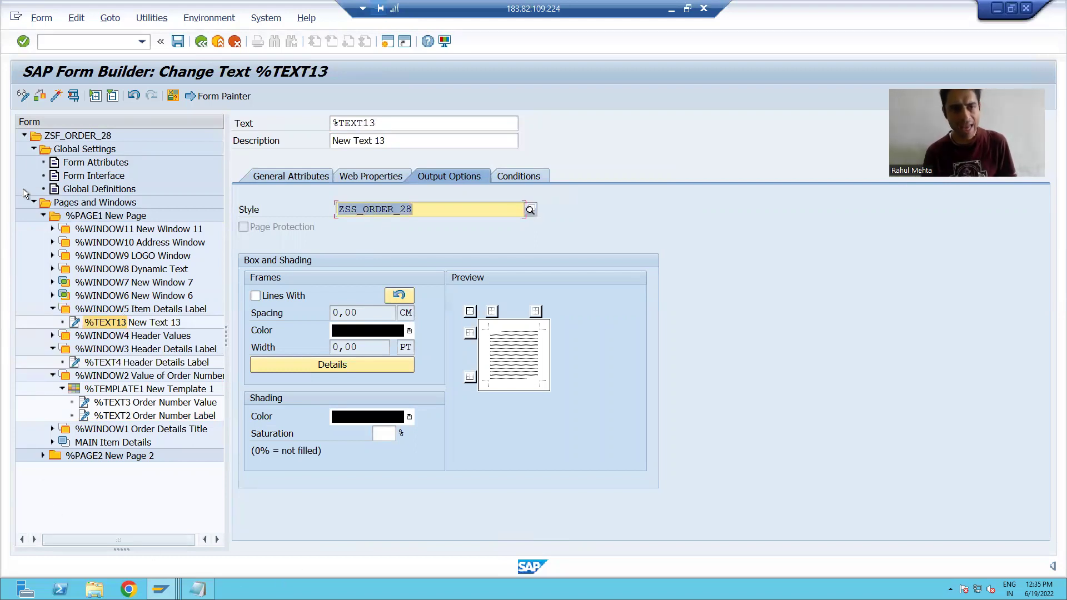
click(55, 99)
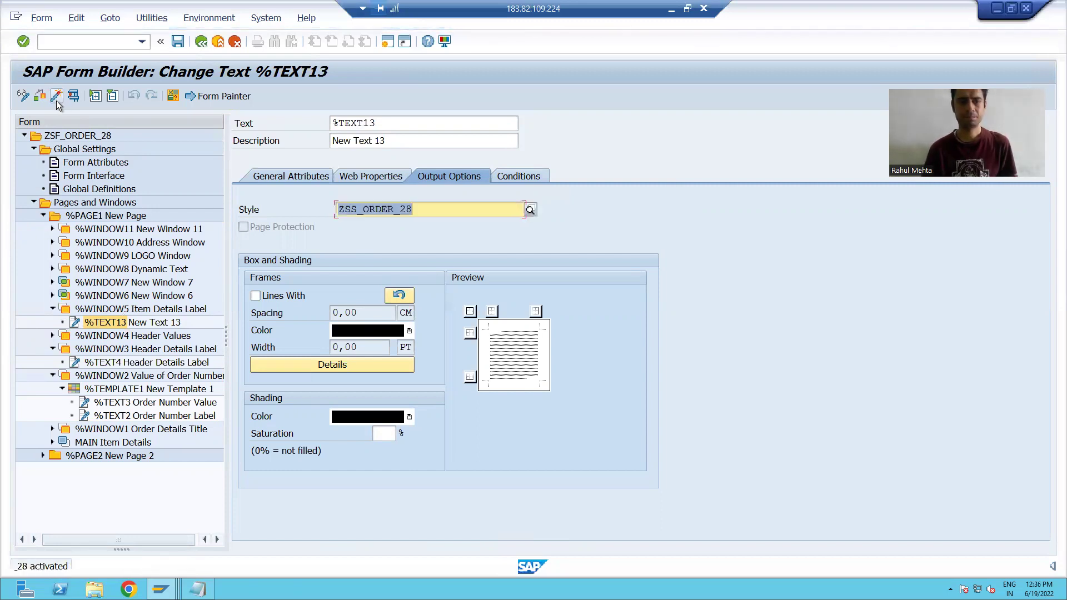
click(63, 42)
text(/ose38)
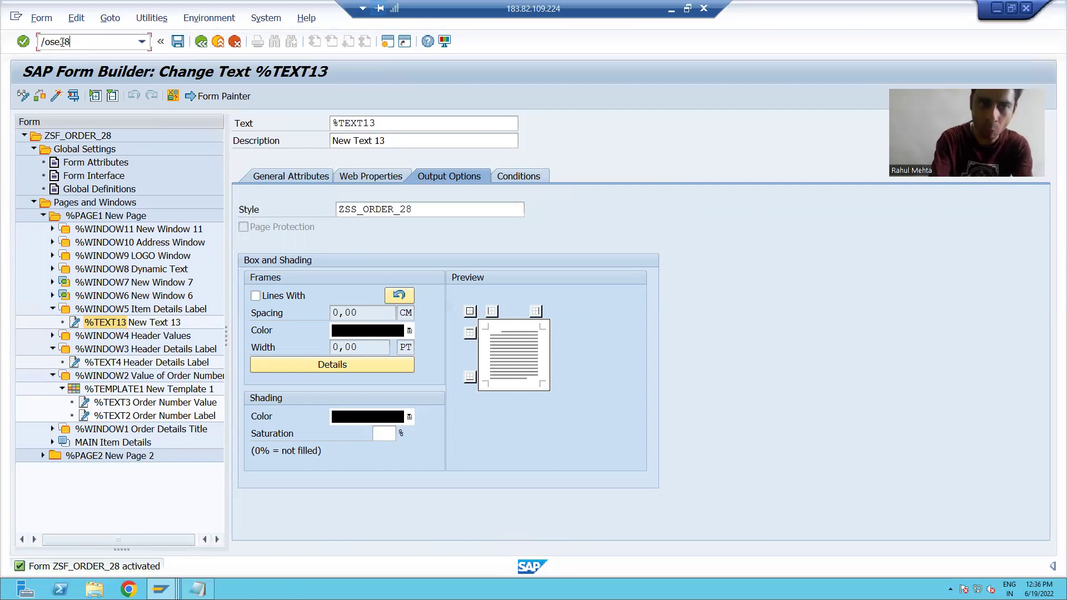
key(Return)
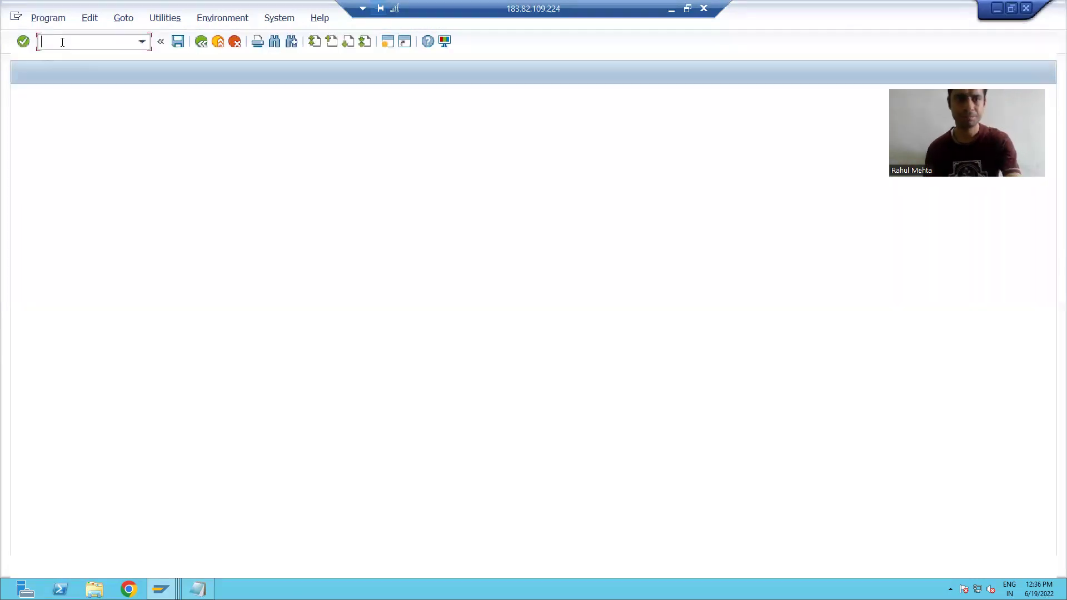
click(56, 95)
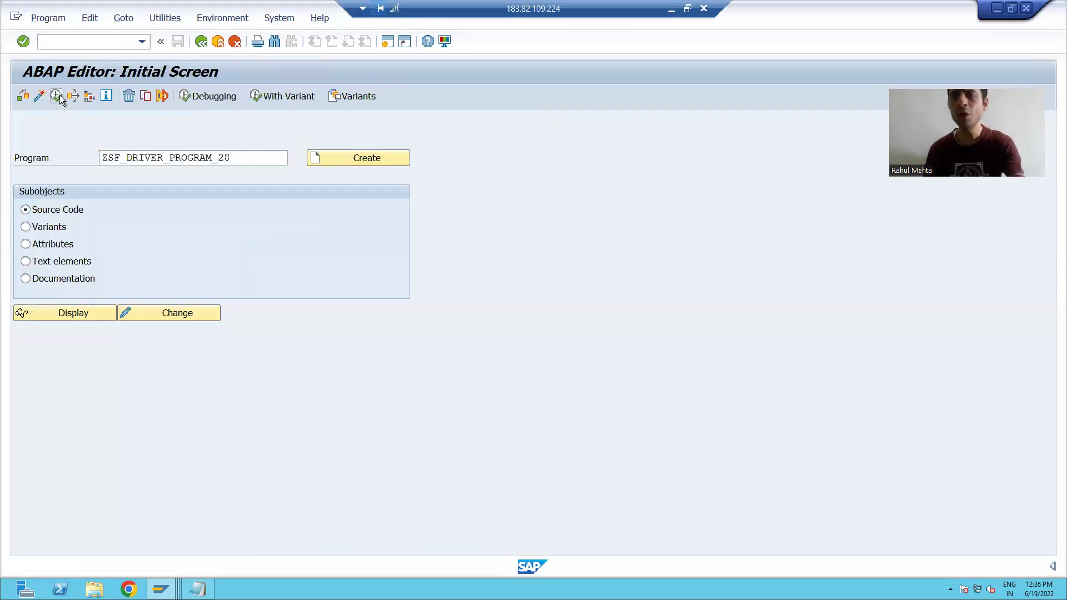
Run the program for order number 1 with dynamic text 'This is Second Run' and preview on LP01.
click(228, 127)
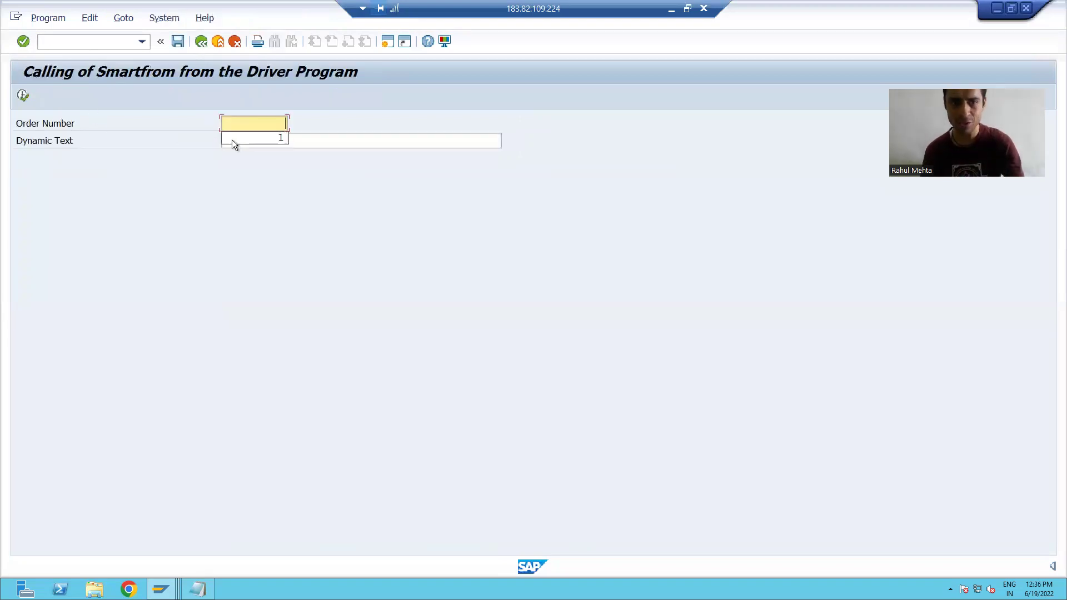
click(280, 139)
click(233, 140)
click(242, 154)
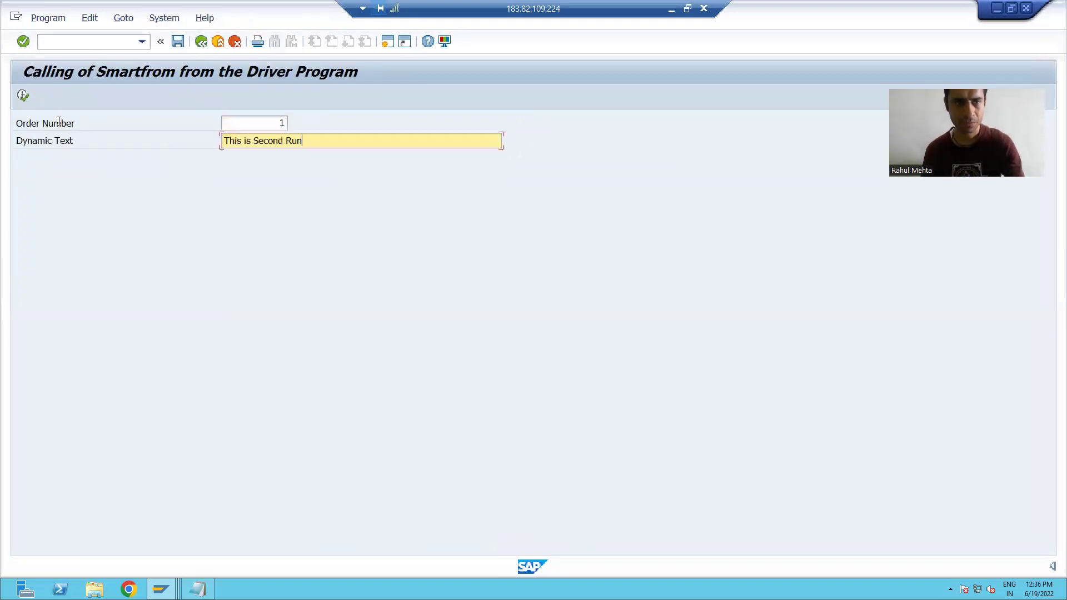
click(21, 95)
click(143, 150)
click(142, 164)
click(421, 455)
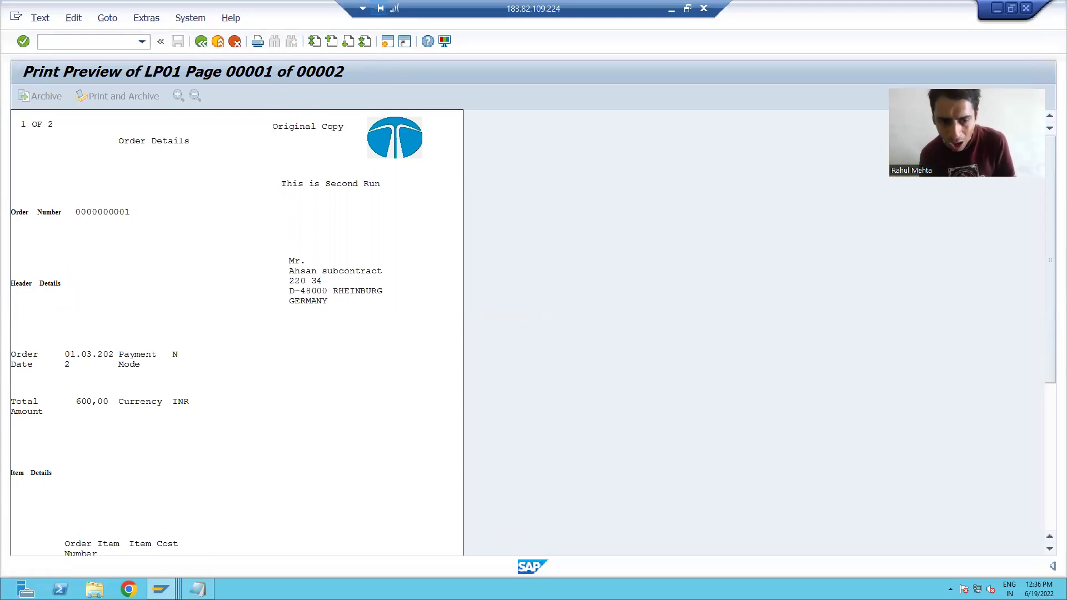
In style ZSS_ORDER_28, check the AF/HF paragraph list and show AF's font settings: Times 10 pt bold.
mouse_move(161, 588)
click(335, 536)
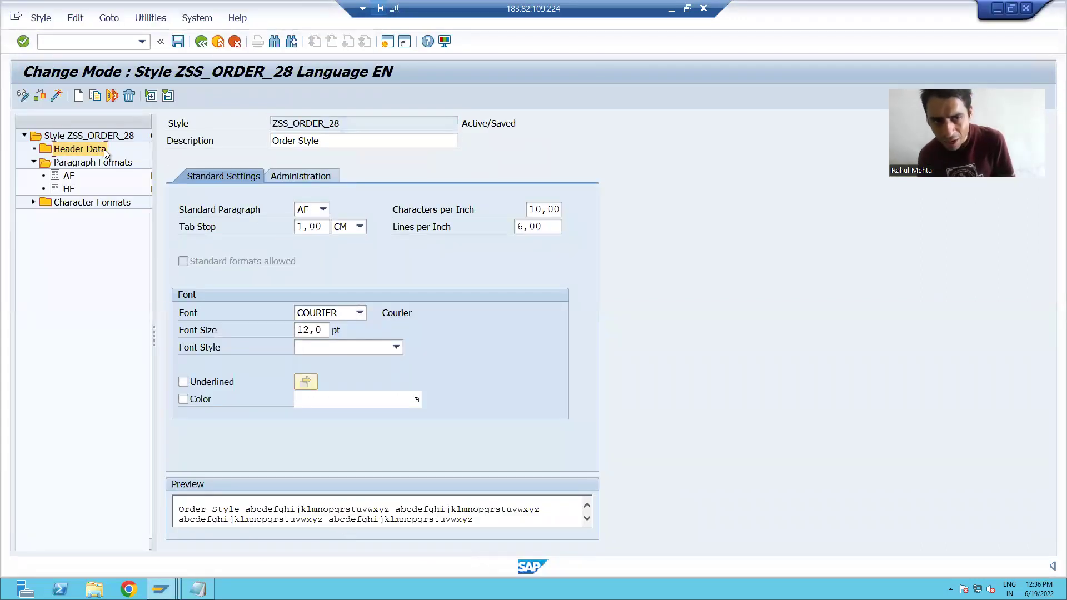
click(321, 210)
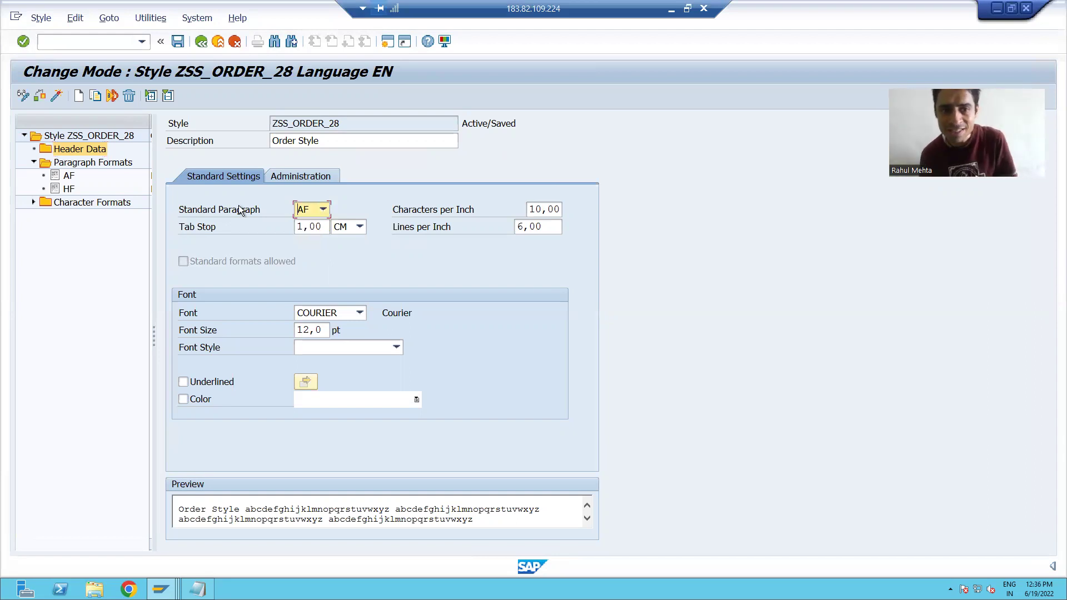
double_click(68, 176)
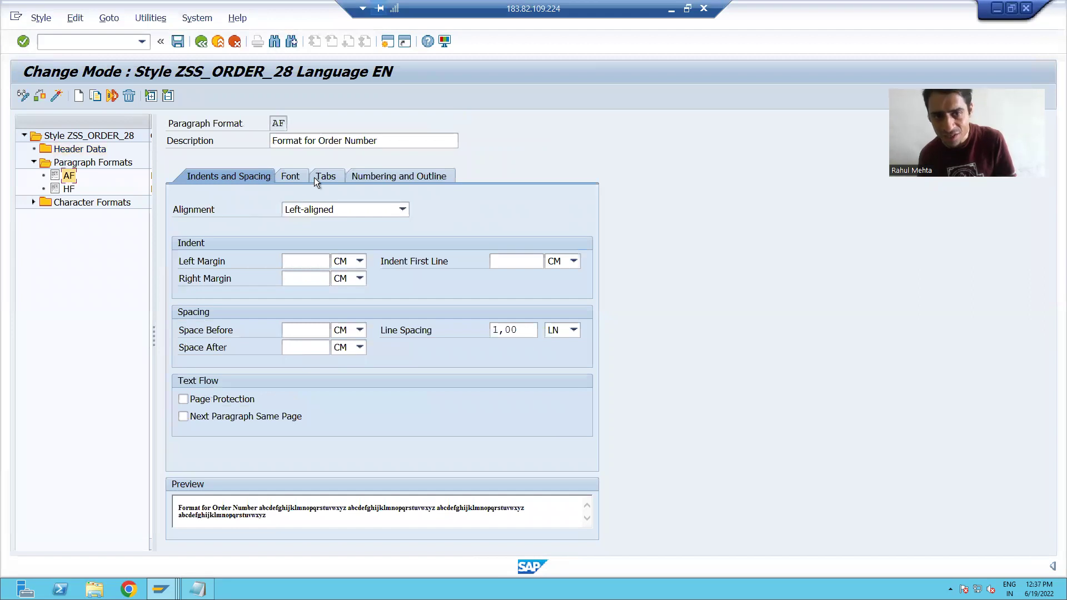
click(291, 177)
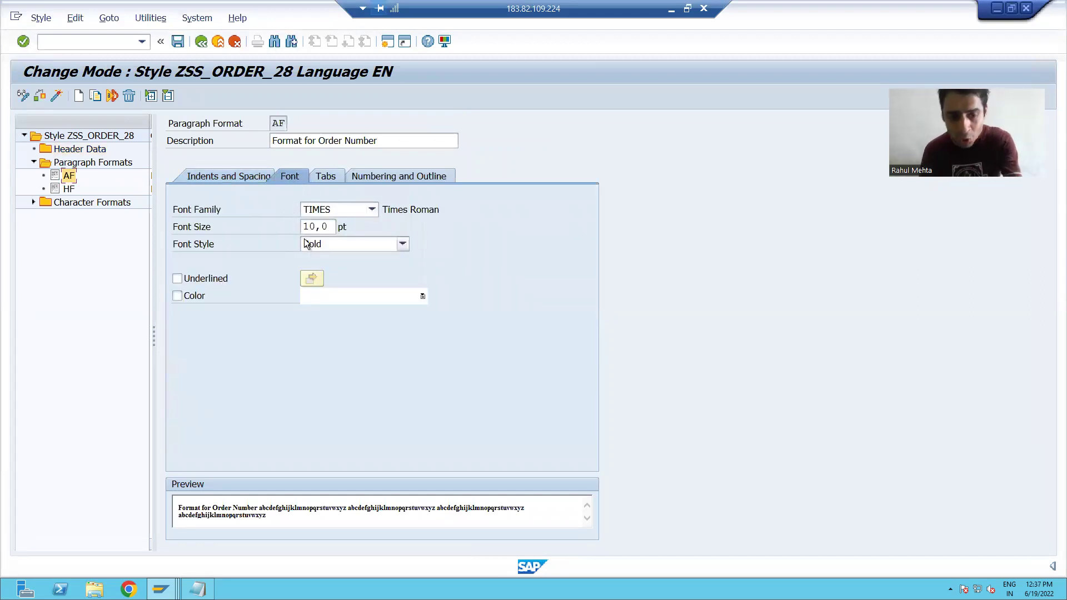
Switch between the print preview, the Form Builder and the style's header data windows.
key(alt+Tab)
mouse_move(185, 585)
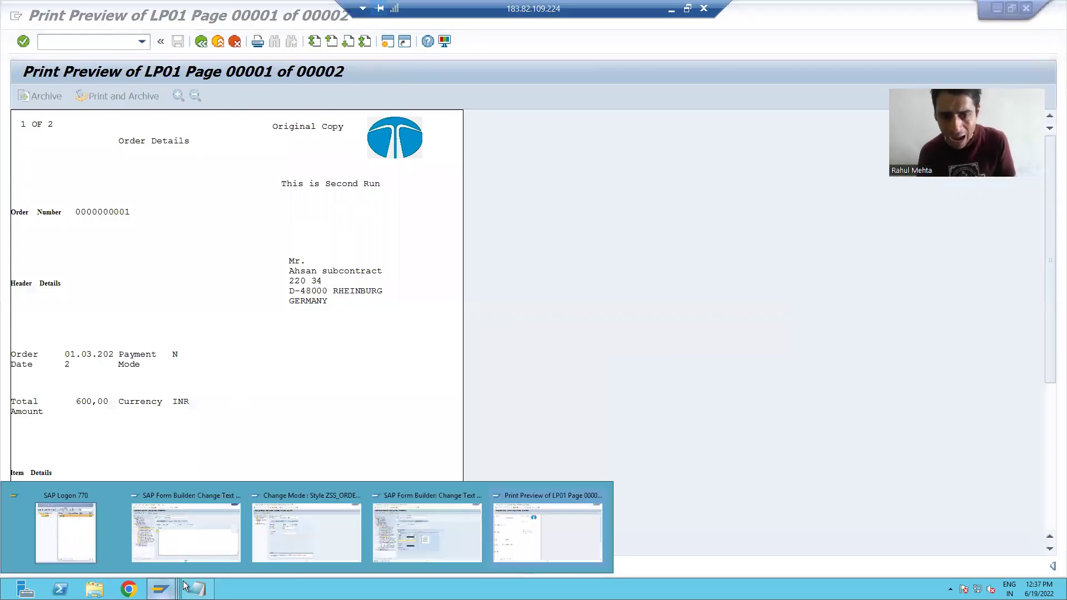
click(427, 533)
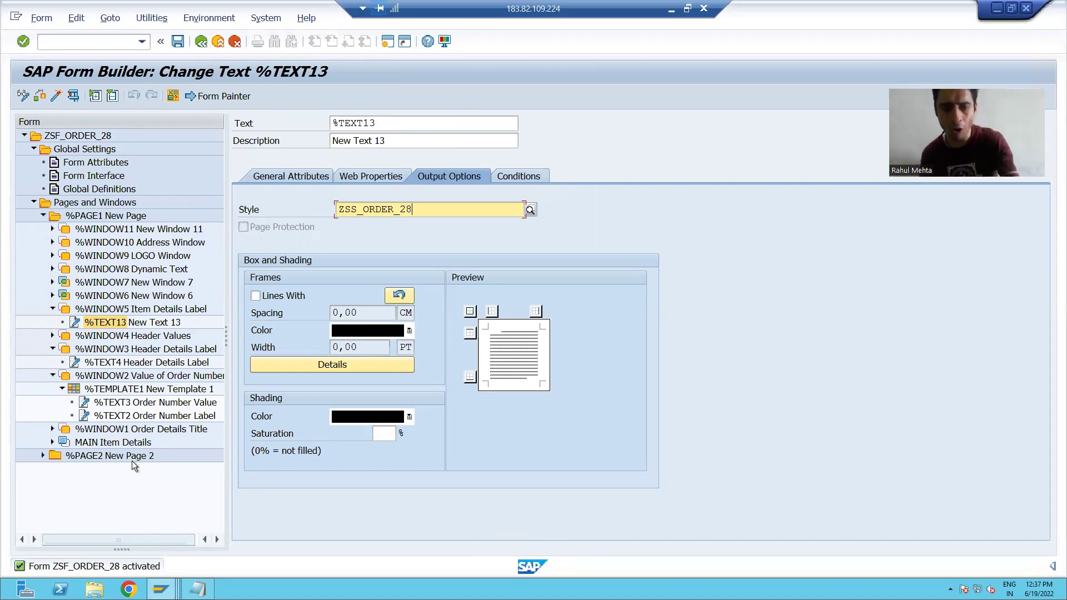
click(162, 589)
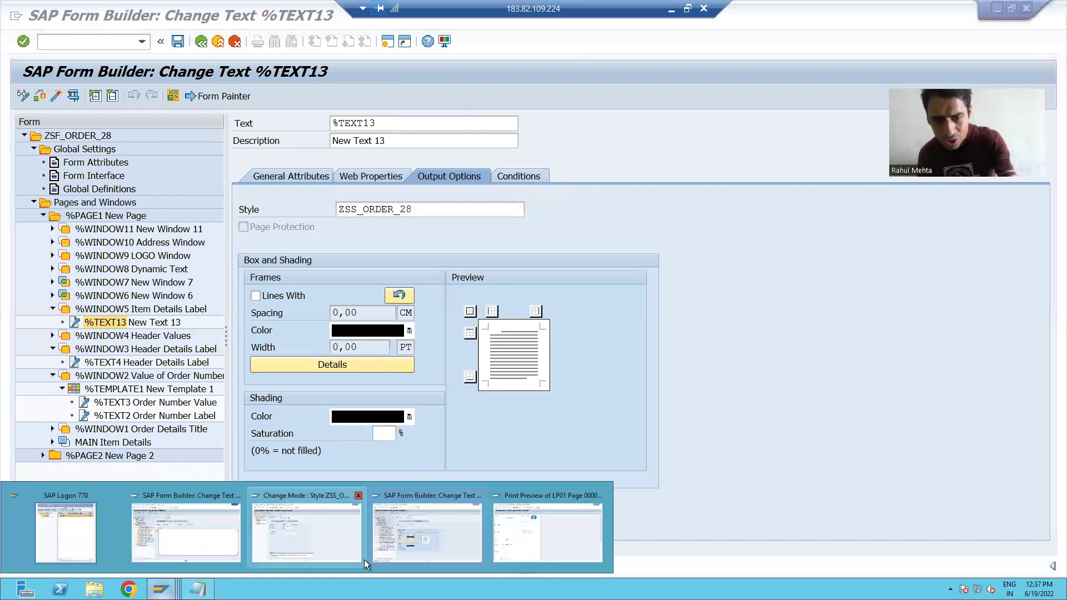
click(322, 552)
click(105, 151)
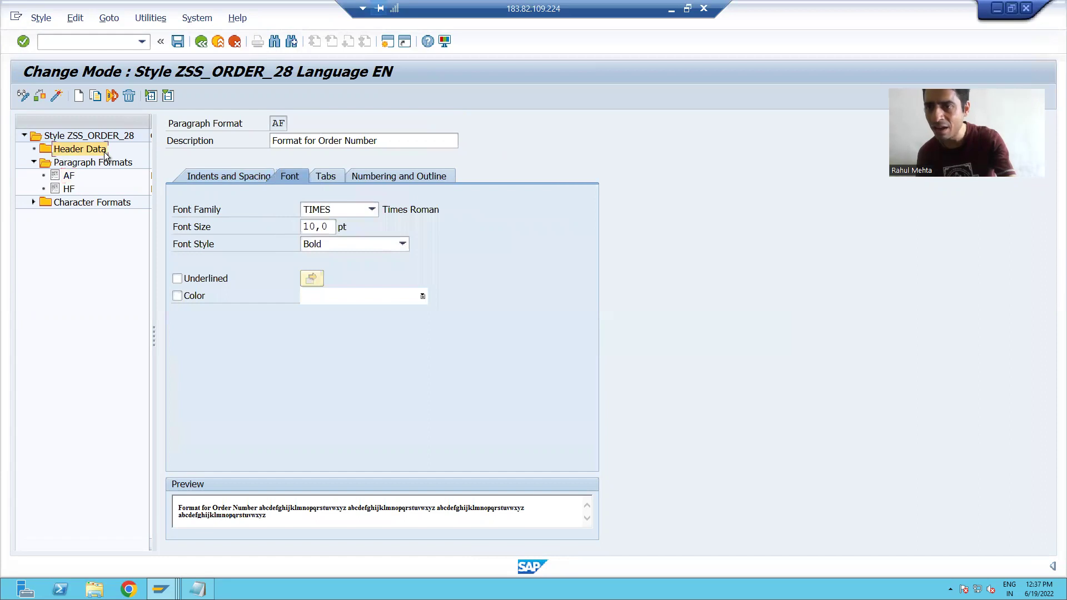
key(alt+Tab)
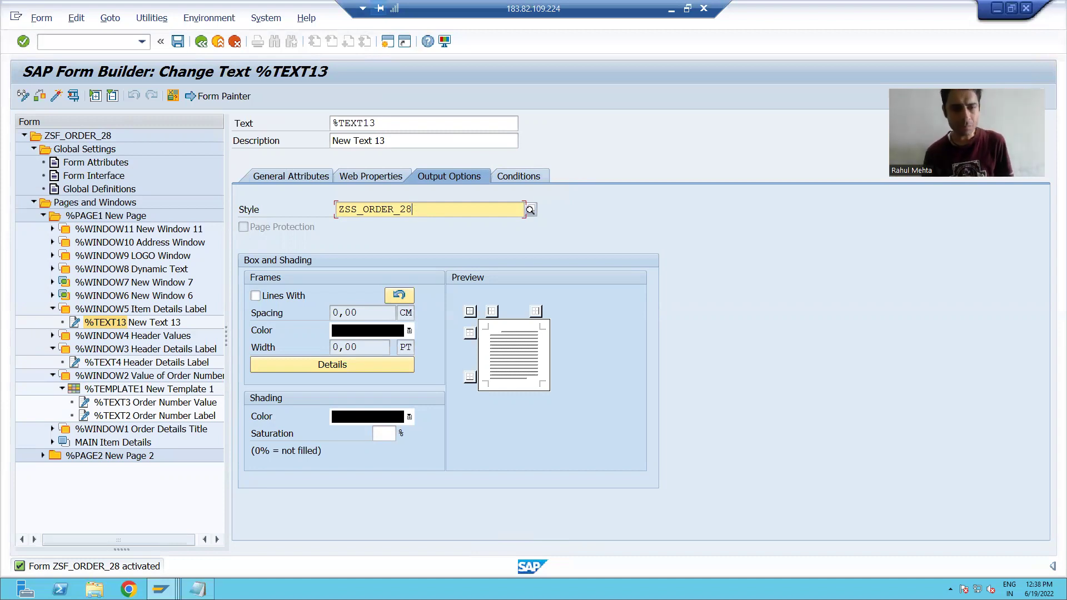
Open the %TEXT2 Order Number Label text in the line-based editor.
click(151, 418)
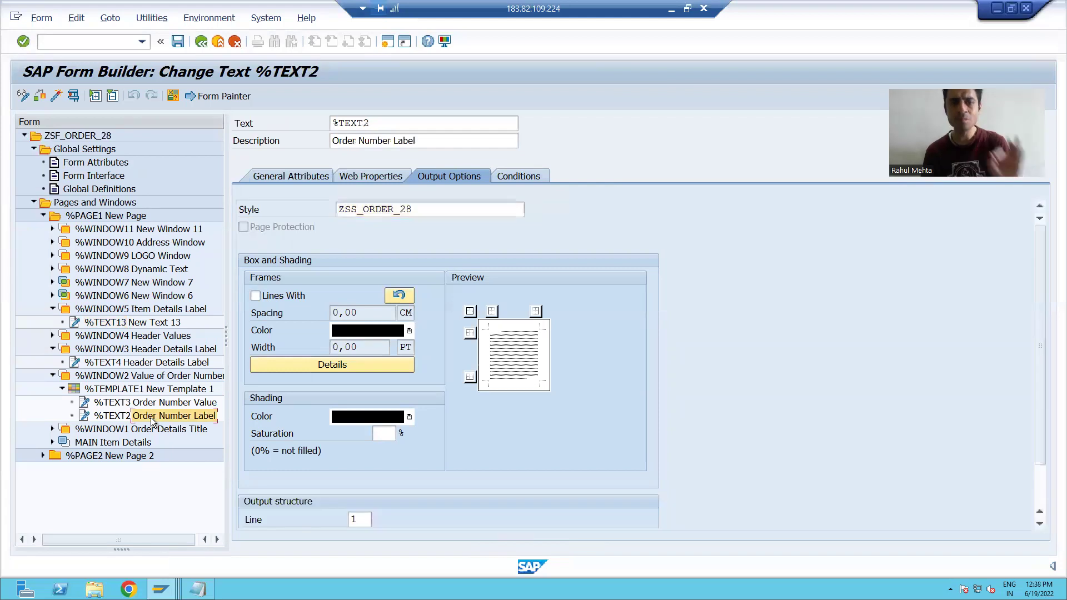
click(268, 177)
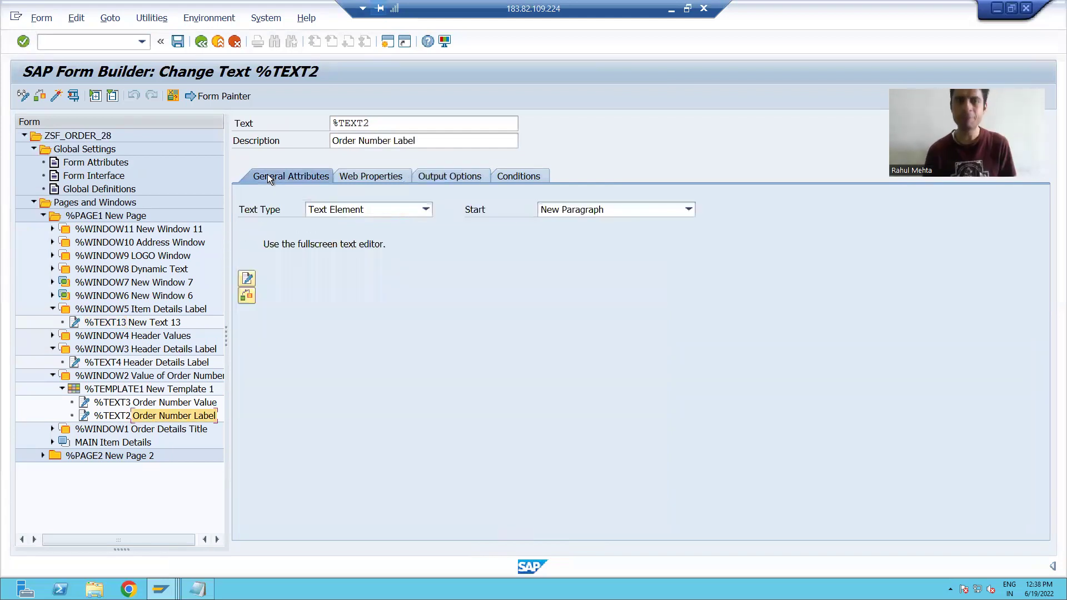
click(248, 279)
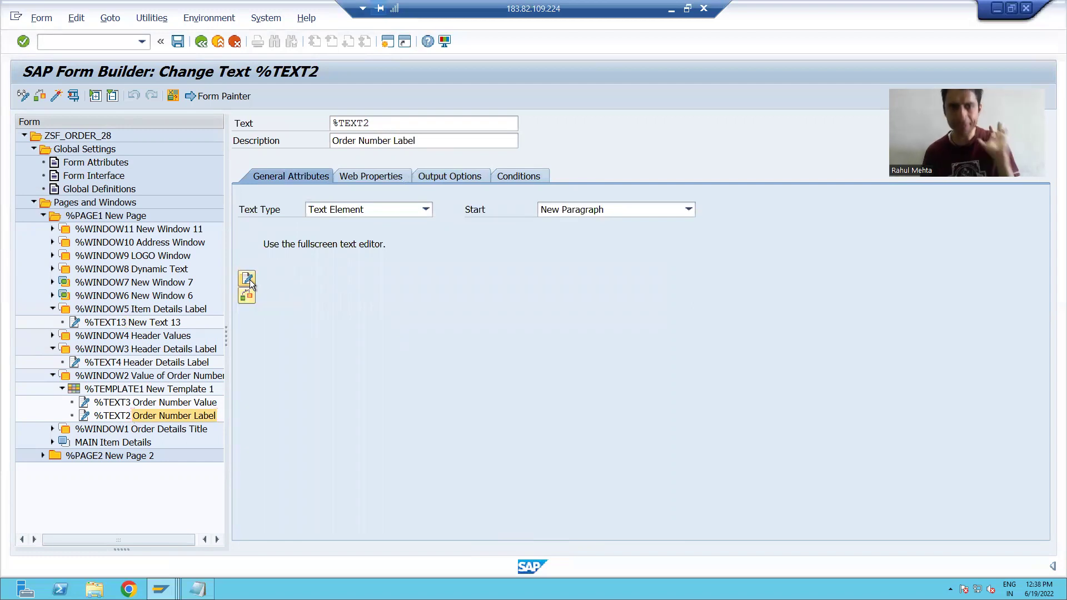
click(107, 18)
click(113, 69)
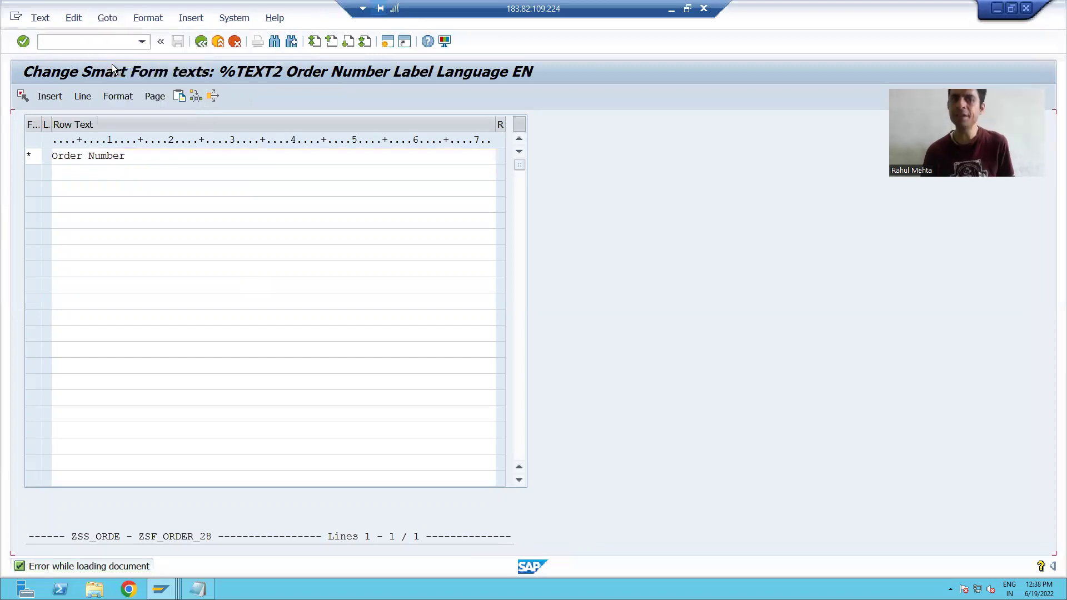
Set the Order Number line's paragraph format to AF and return to the form tree.
click(34, 155)
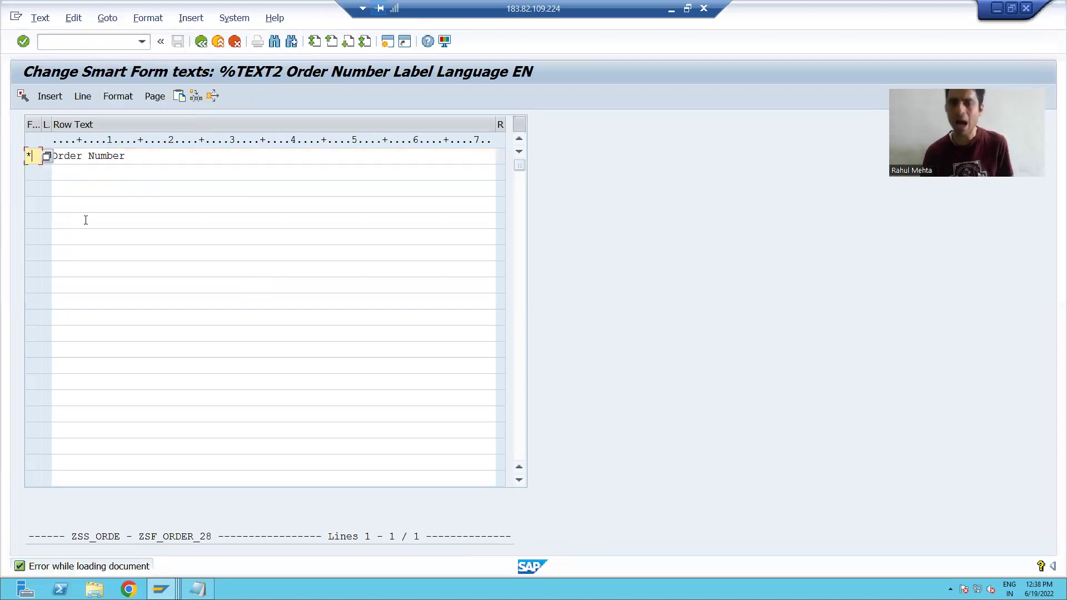
key(Return)
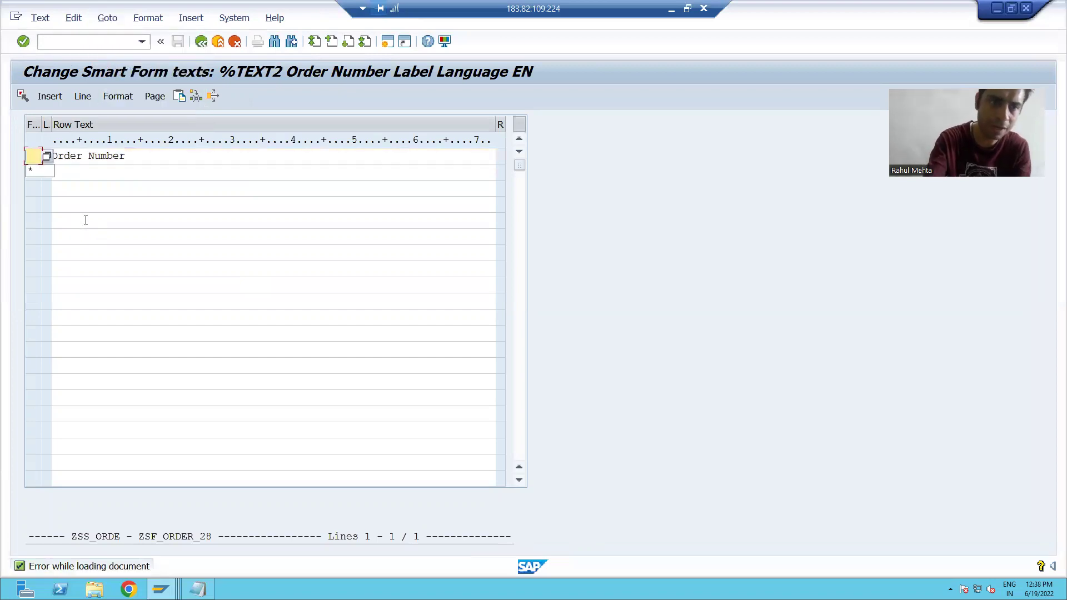
text(AF)
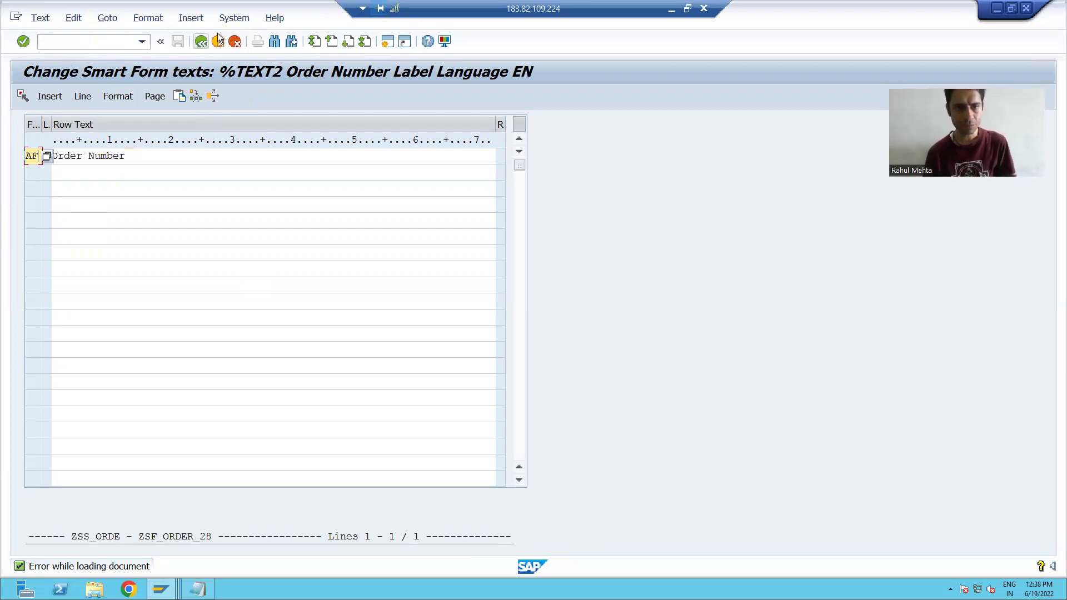
click(202, 42)
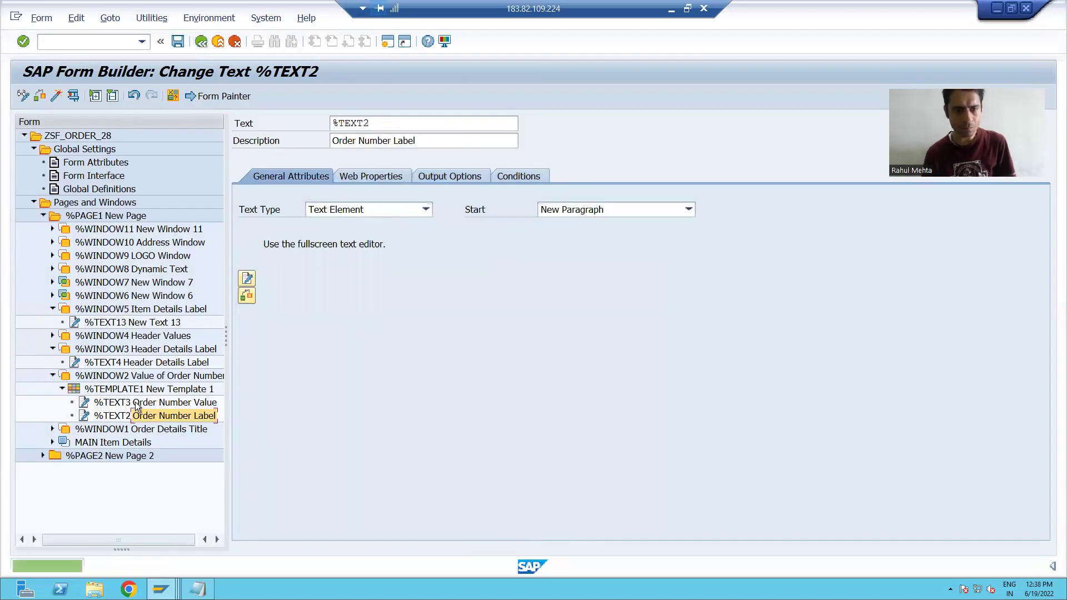
Set the Header Details Label line's paragraph format to HF in the line-based editor.
click(118, 362)
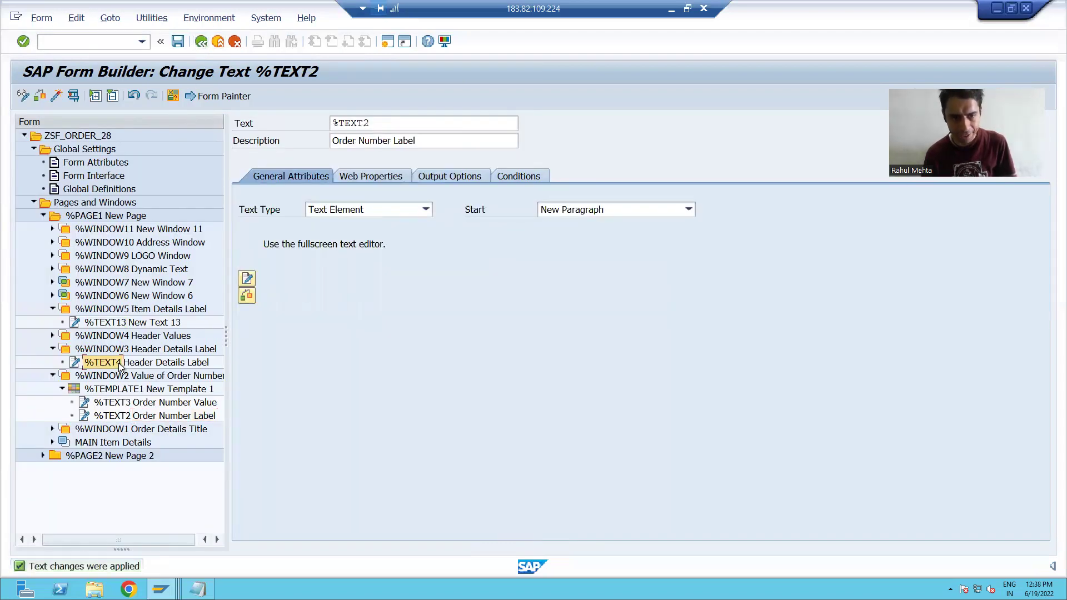
click(247, 279)
click(108, 18)
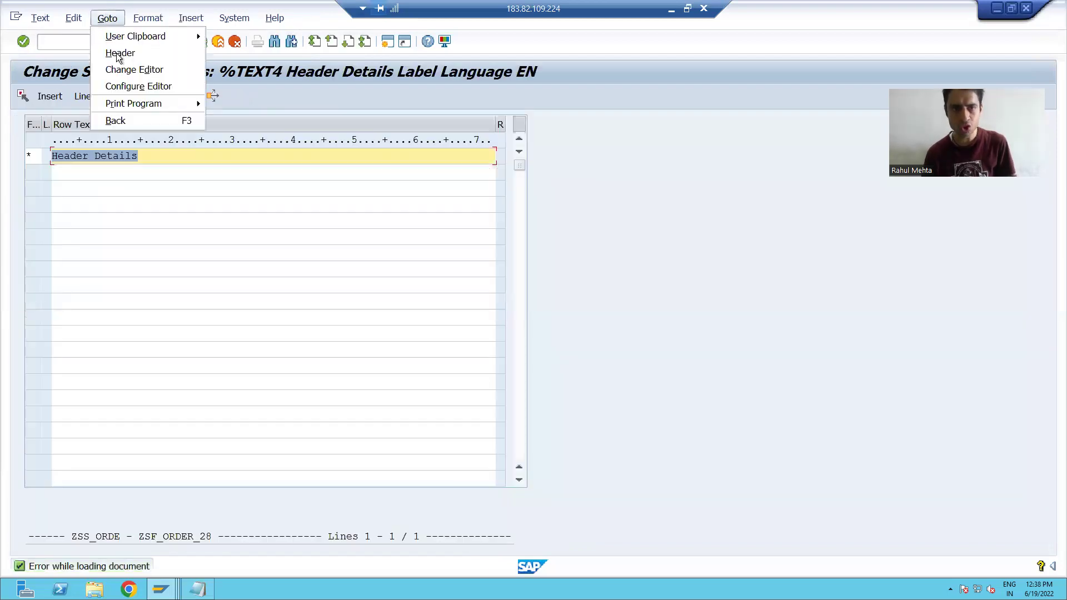
click(116, 70)
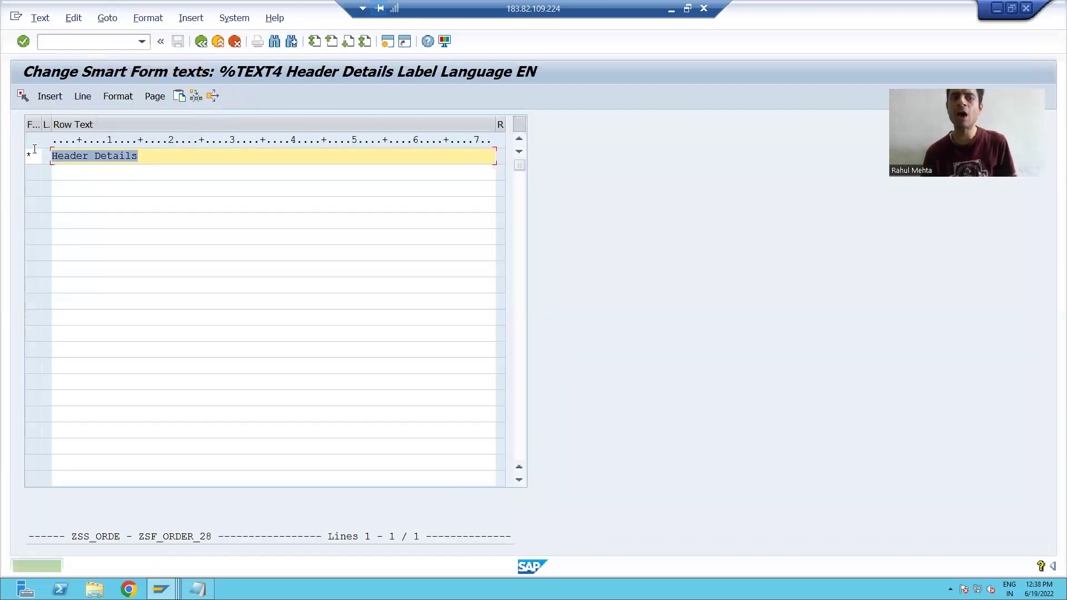
key(BackSpace)
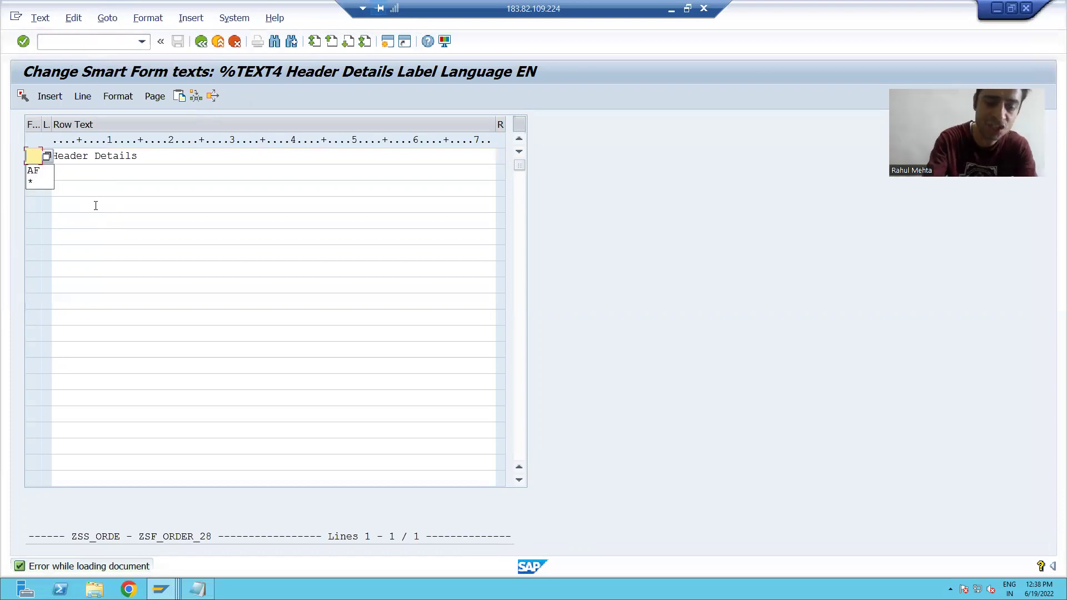
text(HF)
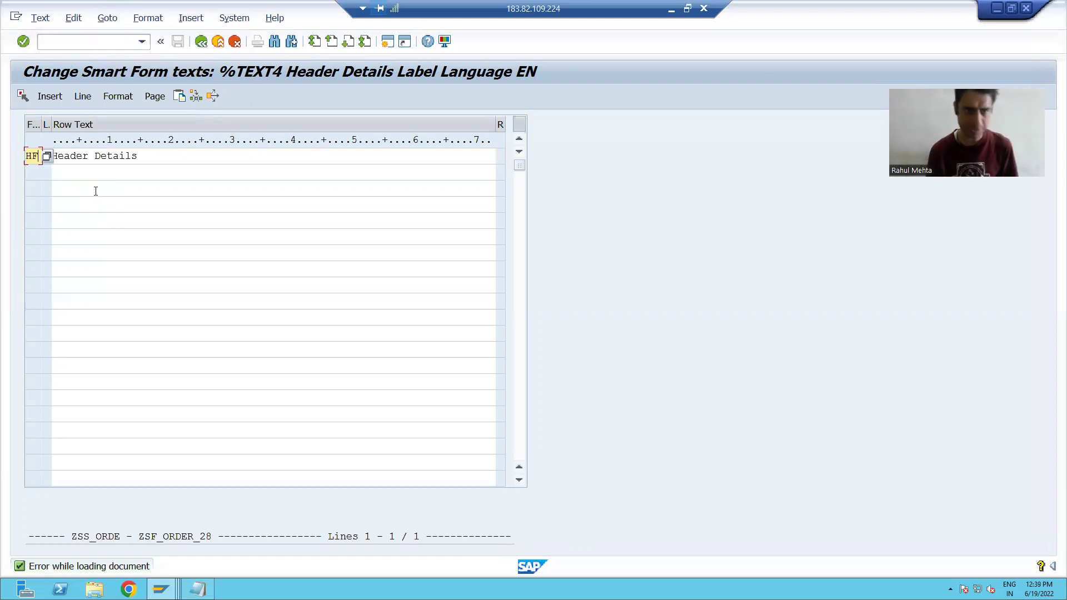
click(201, 42)
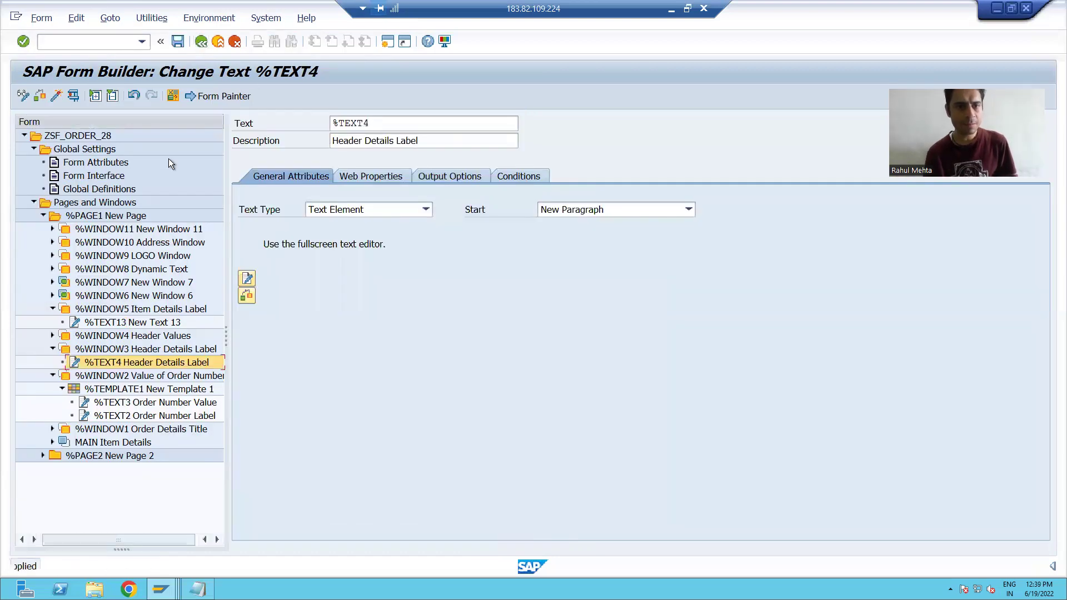
Set the Item Details line in New Text 13 to paragraph format HF.
click(106, 325)
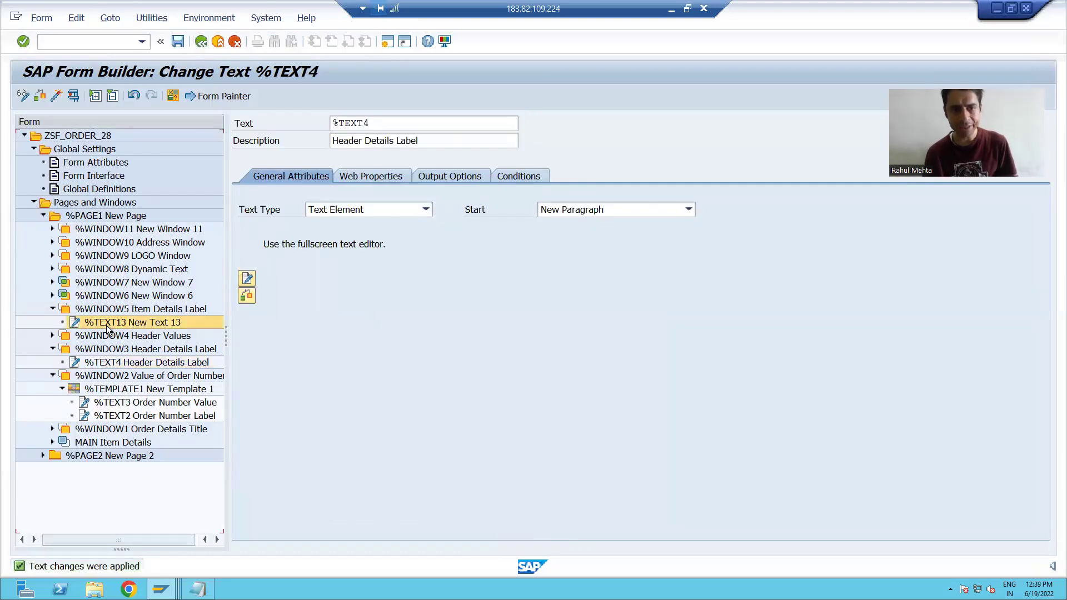
click(244, 279)
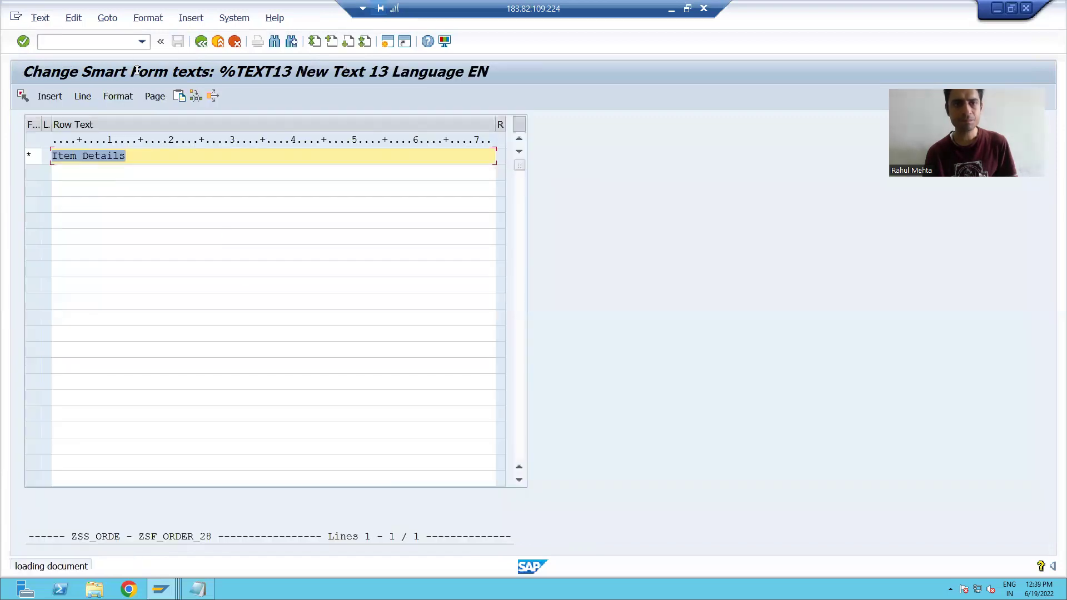
click(107, 18)
click(120, 68)
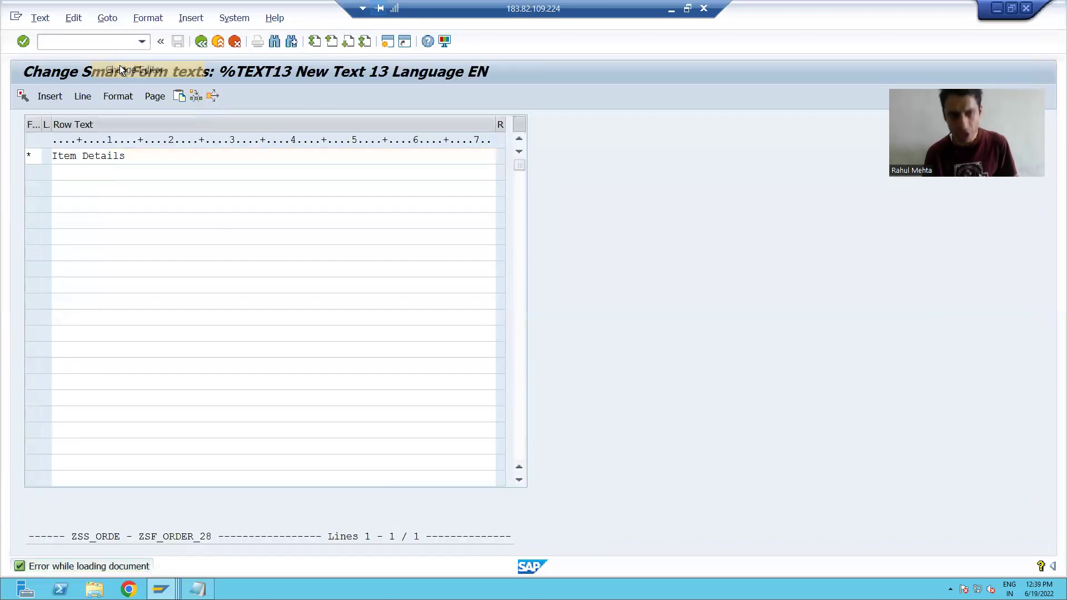
click(29, 158)
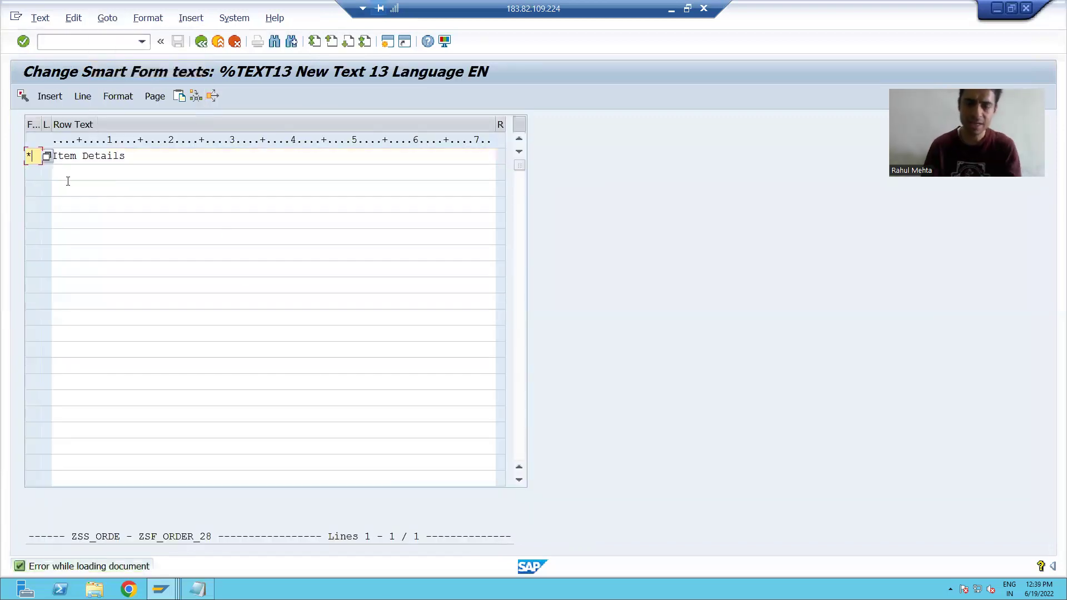
key(BackSpace)
text(HF)
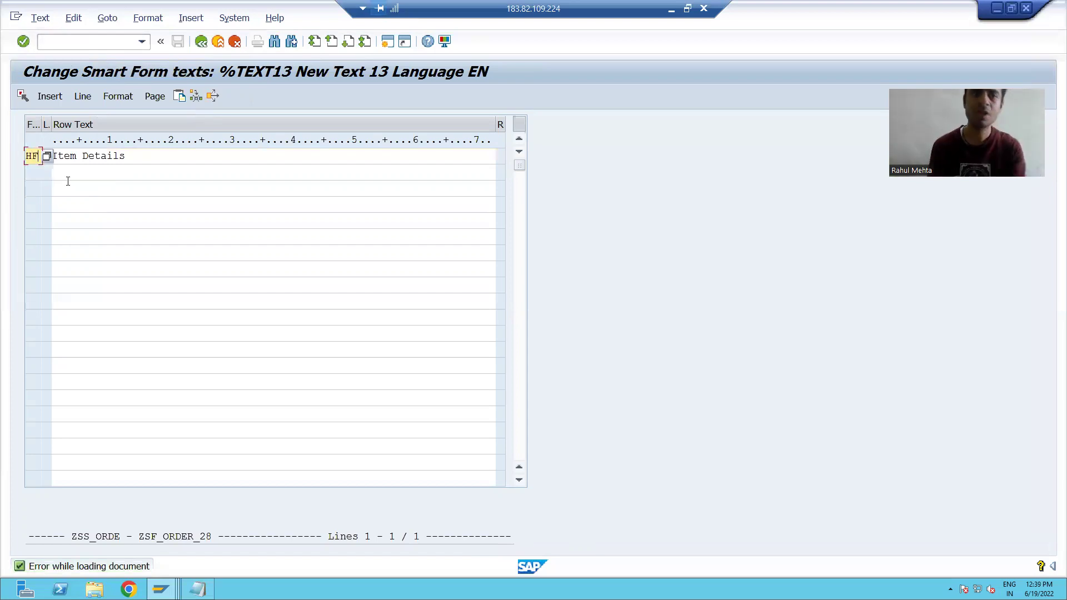
click(202, 42)
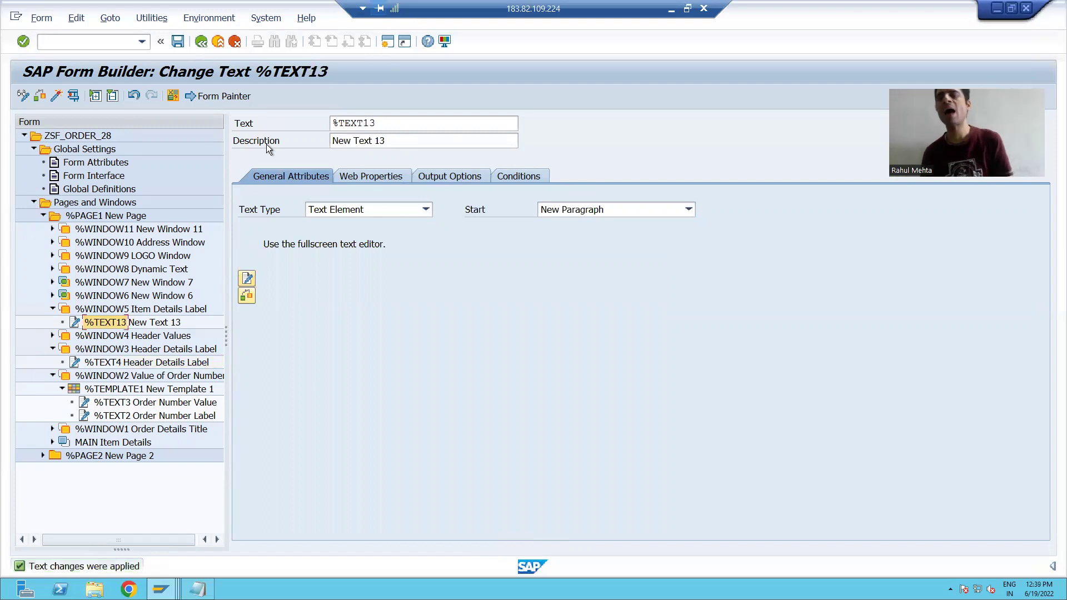
Verify the text's Smart Style and HF format, then activate form ZSF_ORDER_28.
click(428, 175)
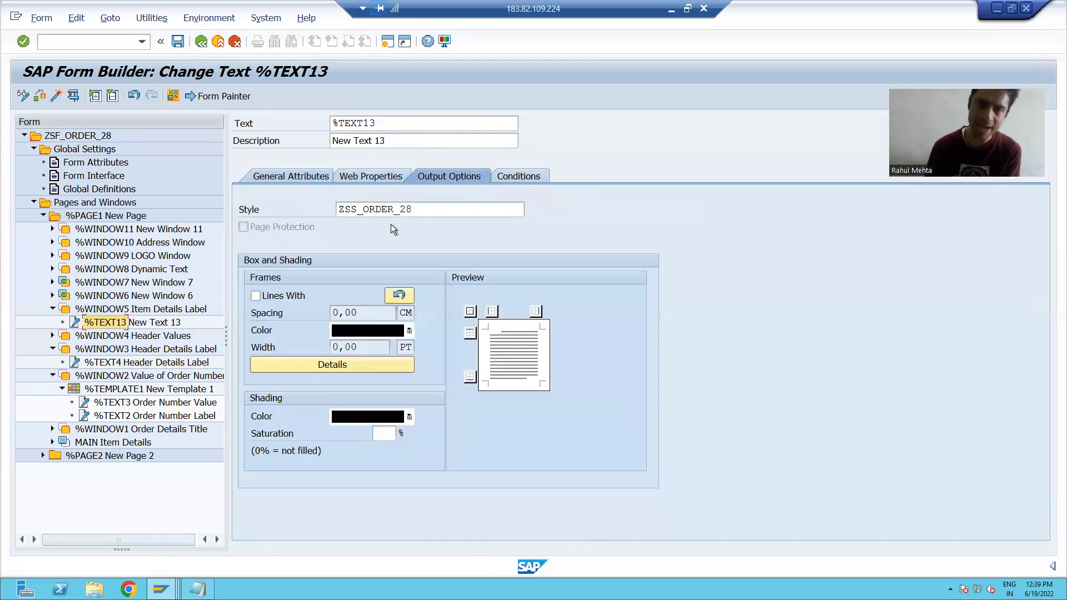
click(298, 178)
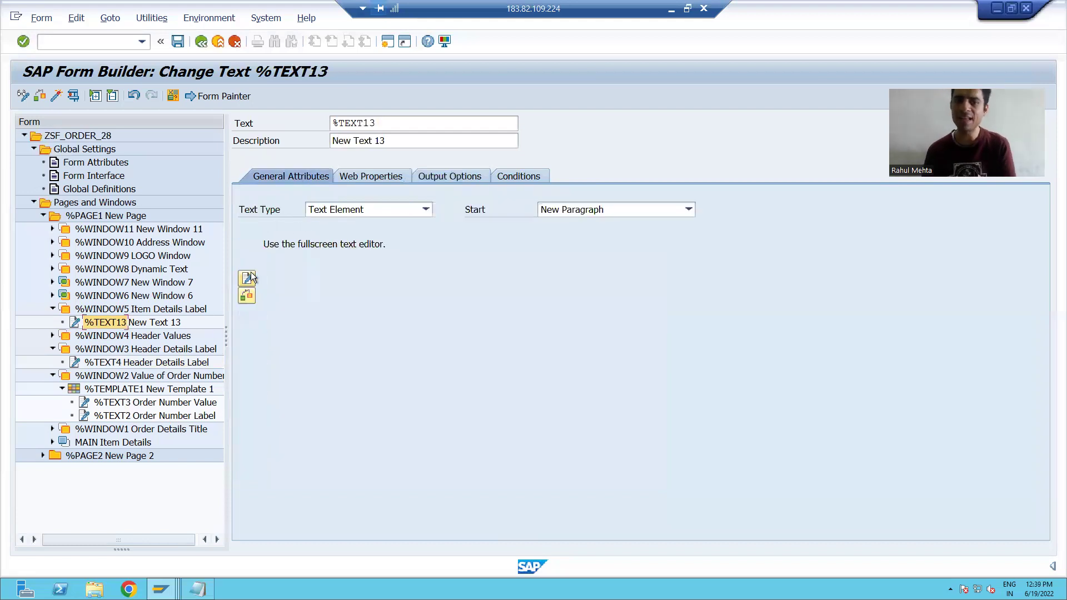
click(247, 278)
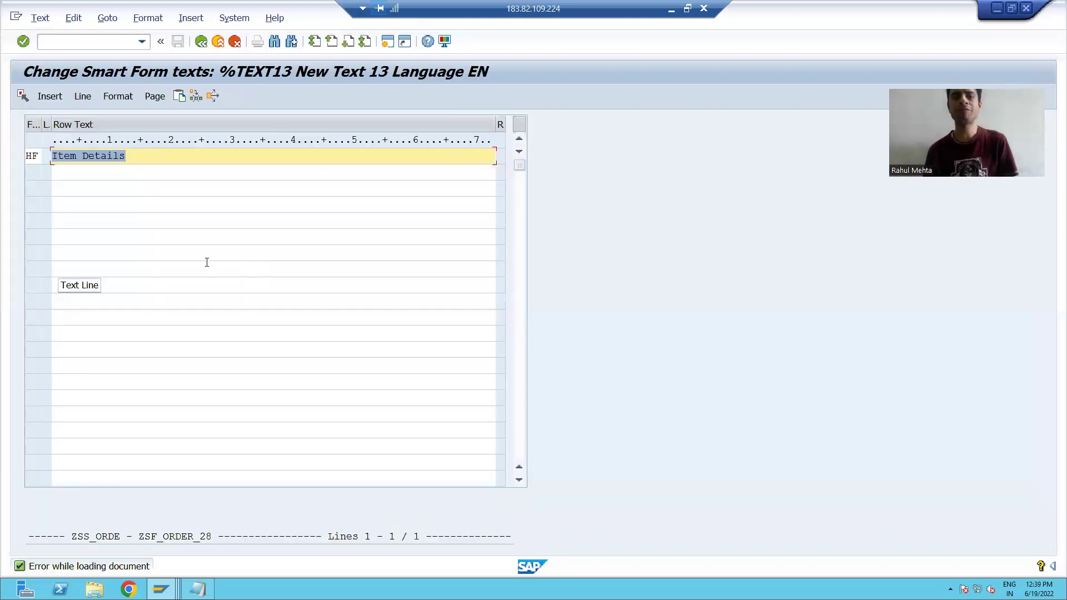
click(201, 41)
click(56, 98)
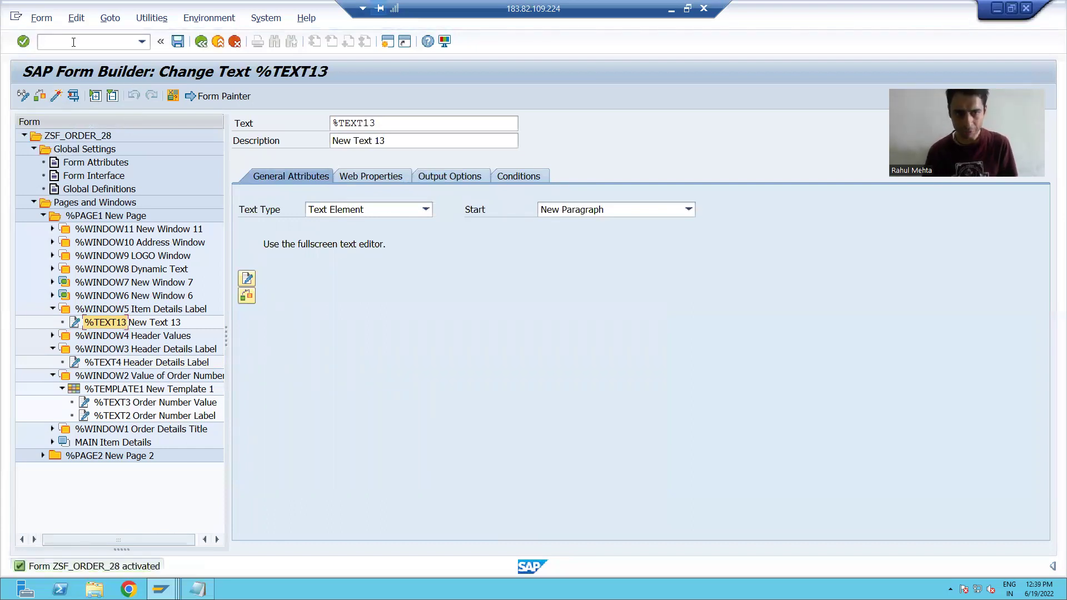
Run ZSF_DRIVER_PROGRAM_28 via /nse38 for order 1 with 'This is Second Run', previewing on LP01.
text(/nse38)
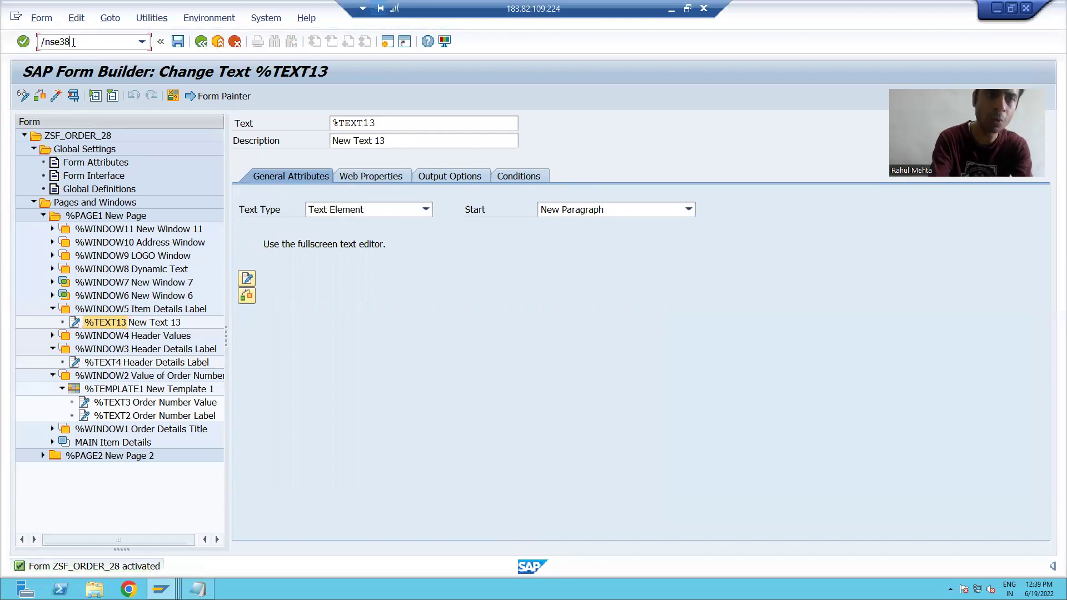
key(Return)
click(48, 98)
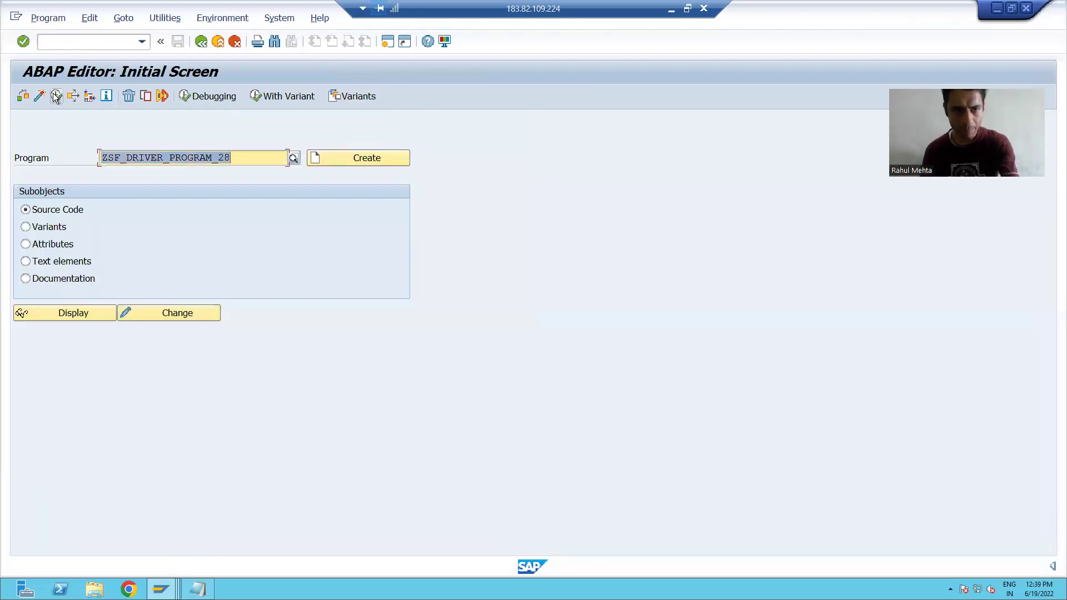
text(1)
click(243, 141)
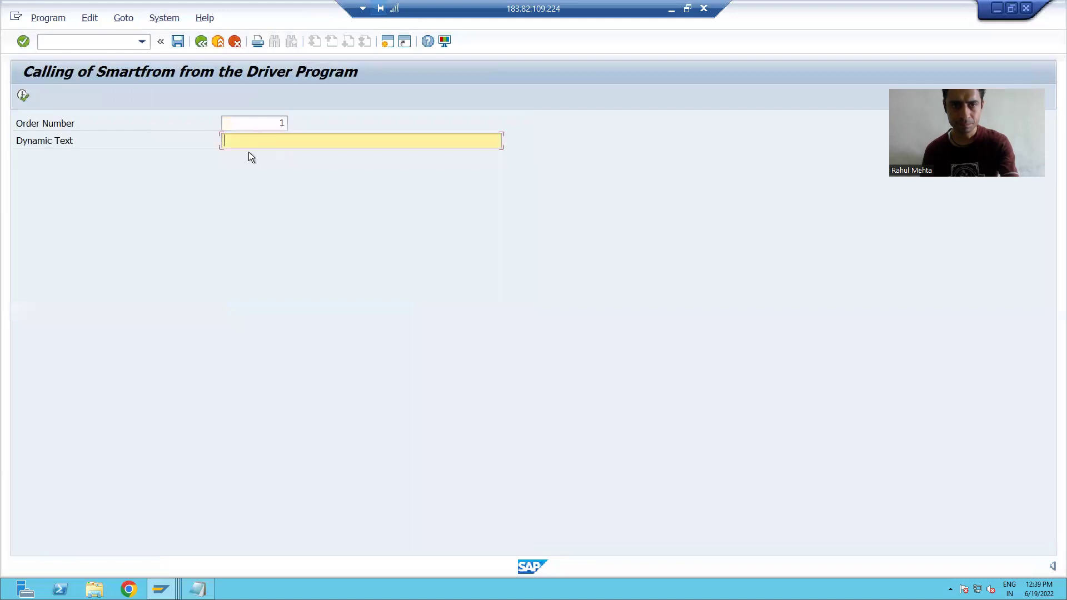
click(248, 156)
click(22, 96)
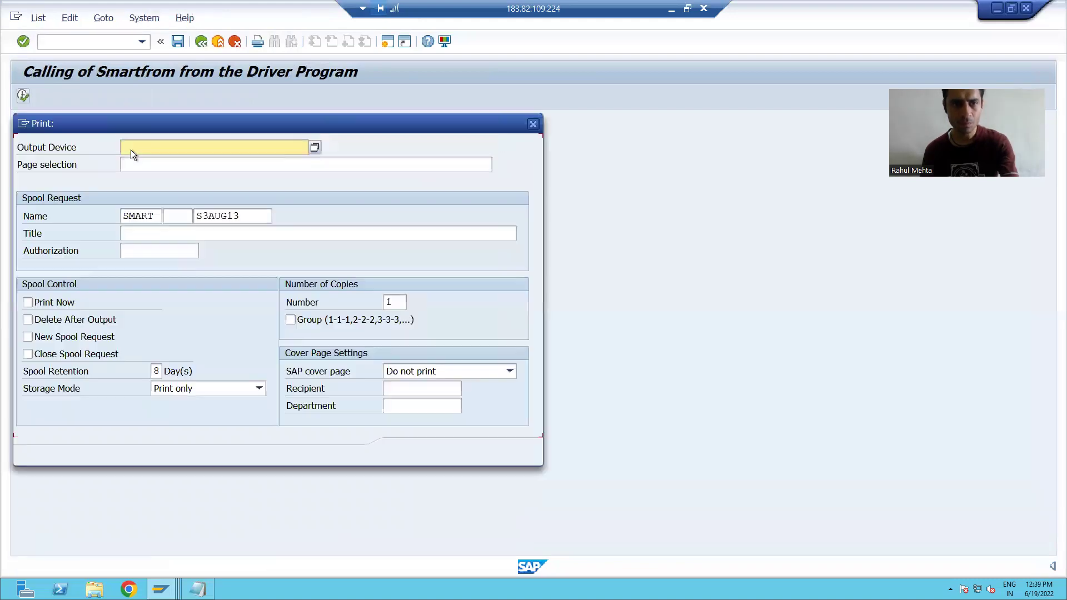
click(132, 148)
click(135, 161)
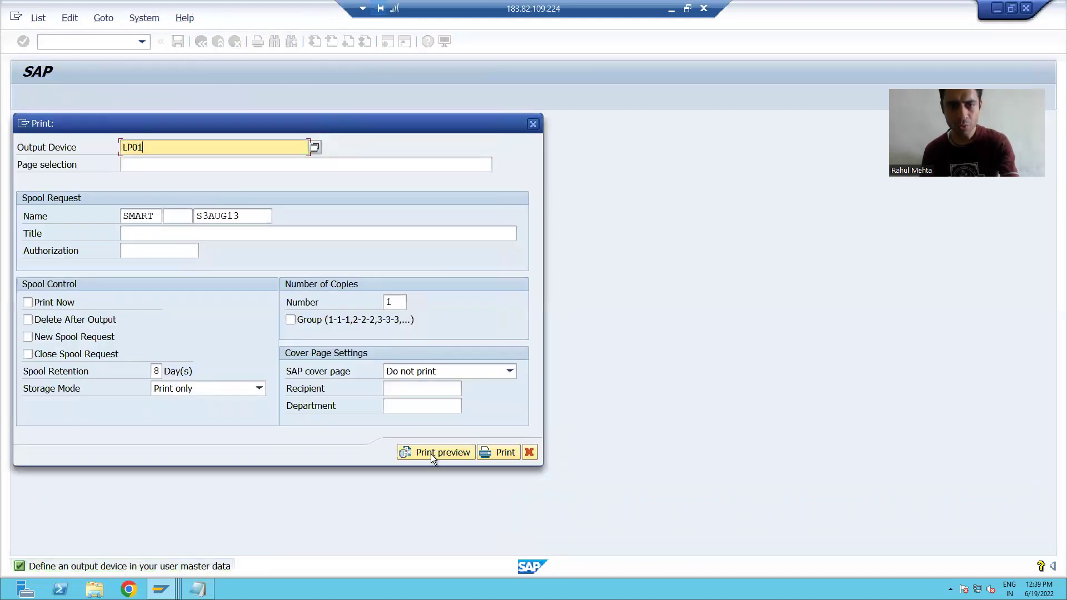
click(426, 453)
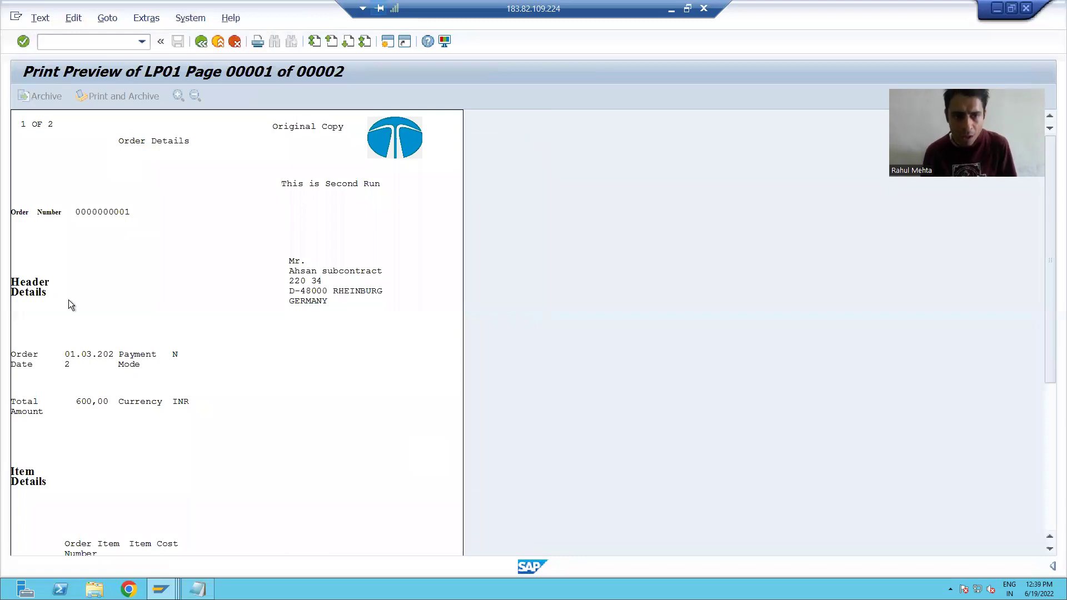